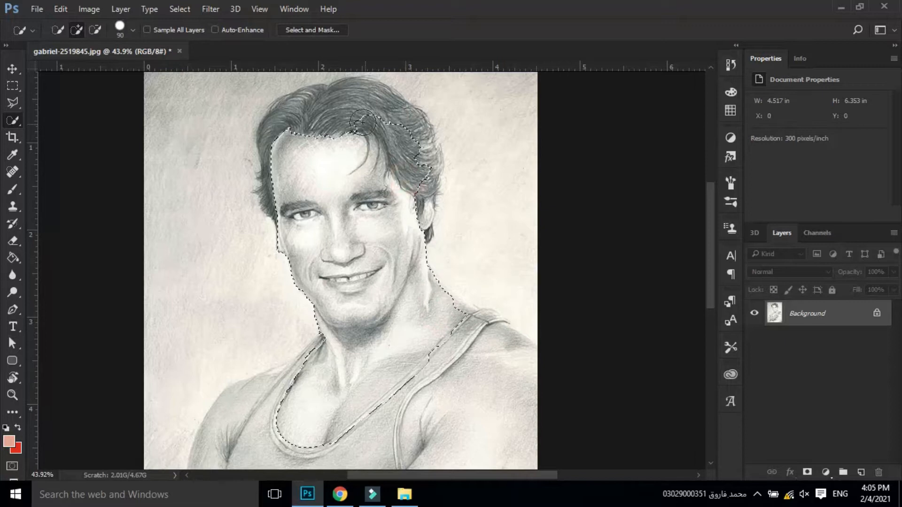
Step: Extend the quick selection over the rest of the man's hair
{"action": "left_click", "coordinate": [423, 199]}
{"action": "scroll", "coordinate": [348, 437], "scroll_direction": "up", "scroll_amount": 8}
{"action": "mouse_move", "coordinate": [352, 446]}
{"action": "left_mouse_down"}
{"action": "mouse_move", "coordinate": [334, 376]}
{"action": "mouse_move", "coordinate": [290, 341]}
{"action": "left_mouse_up"}
{"action": "left_click_drag", "start_coordinate": [295, 216], "coordinate": [265, 228]}
Step: Subtract the tank top's shoulder strap from the selection so its edge follows the neckline on the image's right side
{"action": "scroll", "coordinate": [296, 307], "scroll_direction": "up", "scroll_amount": 3}
{"action": "left_click", "coordinate": [234, 370], "text": "alt"}
{"action": "left_click", "coordinate": [309, 304], "text": "alt"}
{"action": "left_click_drag", "start_coordinate": [310, 303], "coordinate": [408, 218]}
{"action": "left_click_drag", "start_coordinate": [453, 177], "coordinate": [293, 312]}
{"action": "left_click", "coordinate": [313, 292], "text": "alt"}
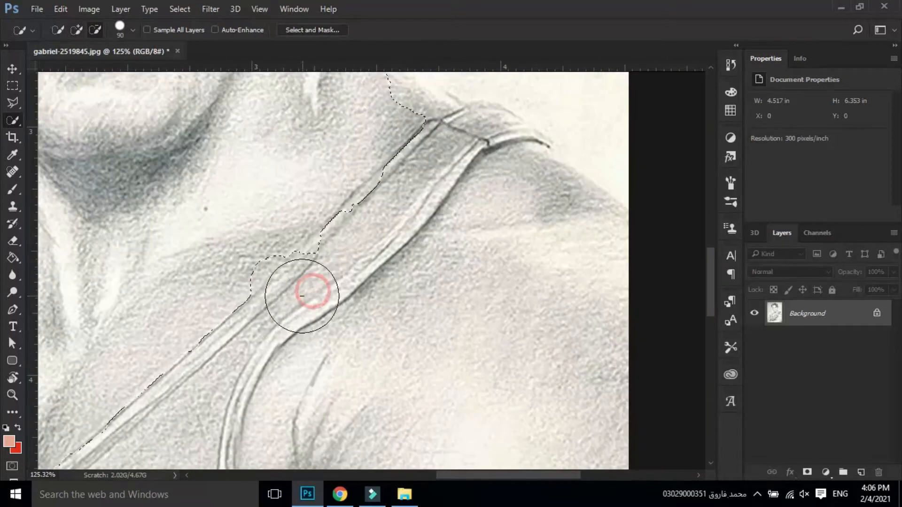
{"action": "left_click", "coordinate": [238, 256]}
{"action": "left_click_drag", "start_coordinate": [341, 191], "coordinate": [262, 352]}
{"action": "left_click_drag", "start_coordinate": [292, 231], "coordinate": [295, 297]}
Step: Add the ear and the hair behind it to the selection with the freehand Lasso tool
{"action": "right_click", "coordinate": [13, 103]}
{"action": "left_click", "coordinate": [47, 101]}
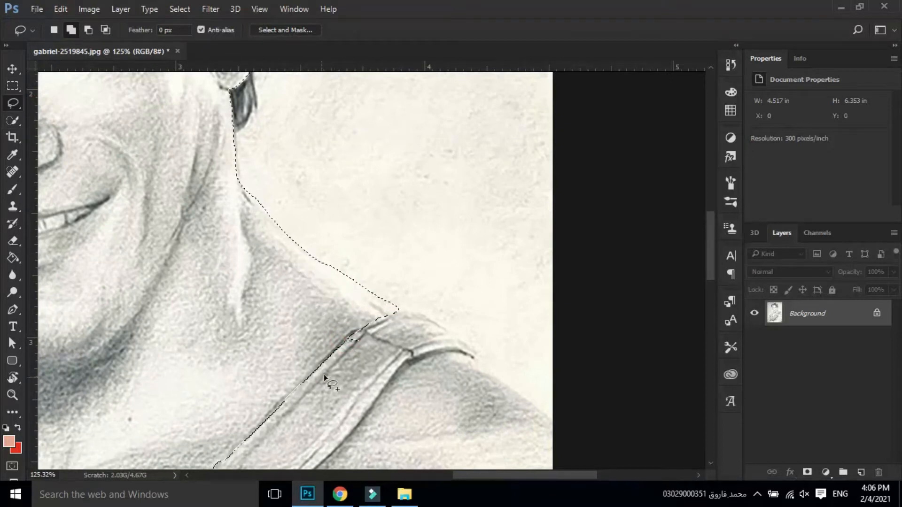
{"action": "scroll", "coordinate": [338, 351], "scroll_direction": "down", "scroll_amount": 5}
{"action": "scroll", "coordinate": [321, 196], "scroll_direction": "up", "scroll_amount": 5}
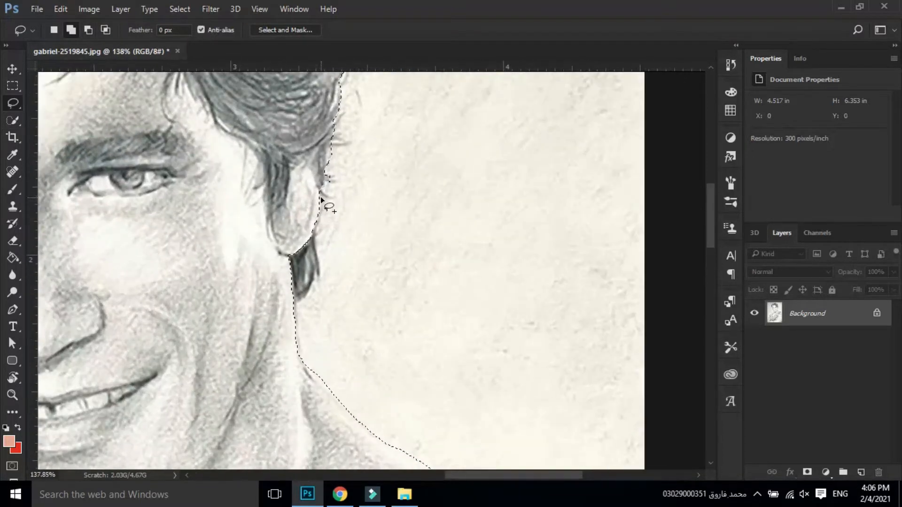
{"action": "left_click_drag", "start_coordinate": [314, 196], "coordinate": [315, 197]}
{"action": "scroll", "coordinate": [315, 197], "scroll_direction": "down", "scroll_amount": 3}
{"action": "scroll", "coordinate": [343, 162], "scroll_direction": "up", "scroll_amount": 2}
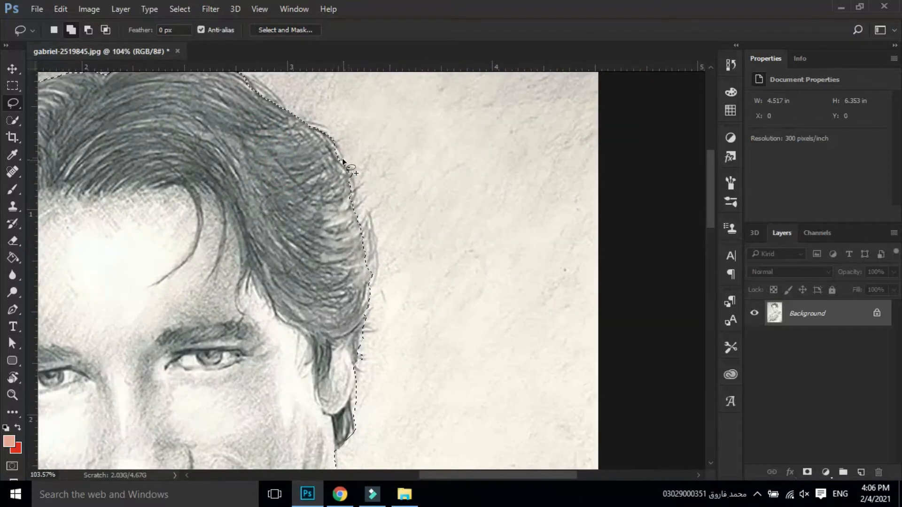
Step: Add the stray hair along the head's outline with the Lasso, then check the selection in Select and Mask and accept it
{"action": "left_click_drag", "start_coordinate": [49, 126], "coordinate": [246, 195]}
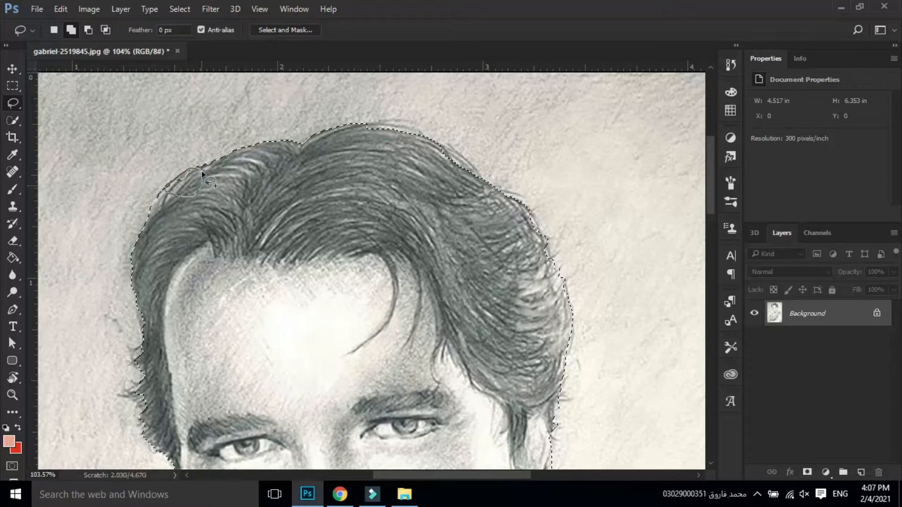
{"action": "scroll", "coordinate": [202, 171], "scroll_direction": "down", "scroll_amount": 3}
{"action": "scroll", "coordinate": [177, 214], "scroll_direction": "up", "scroll_amount": 4}
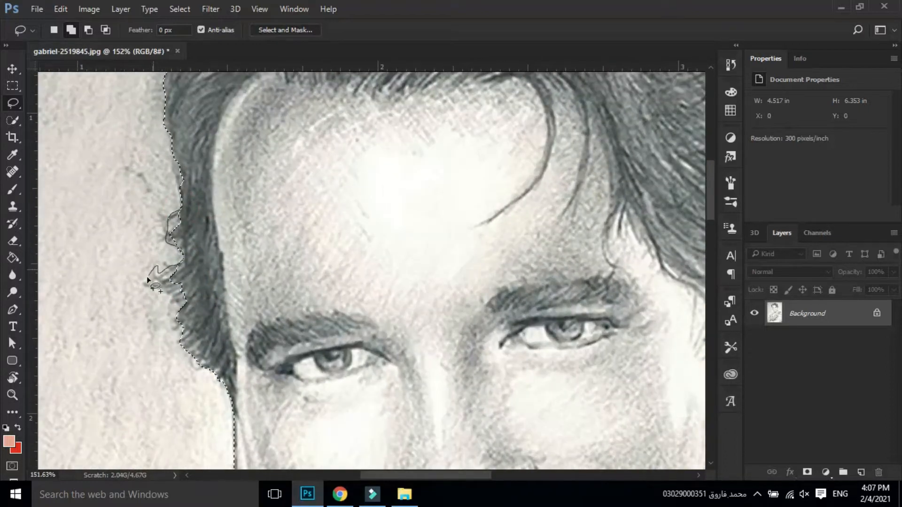
{"action": "left_click_drag", "start_coordinate": [186, 273], "coordinate": [187, 274]}
{"action": "scroll", "coordinate": [230, 286], "scroll_direction": "down", "scroll_amount": 3}
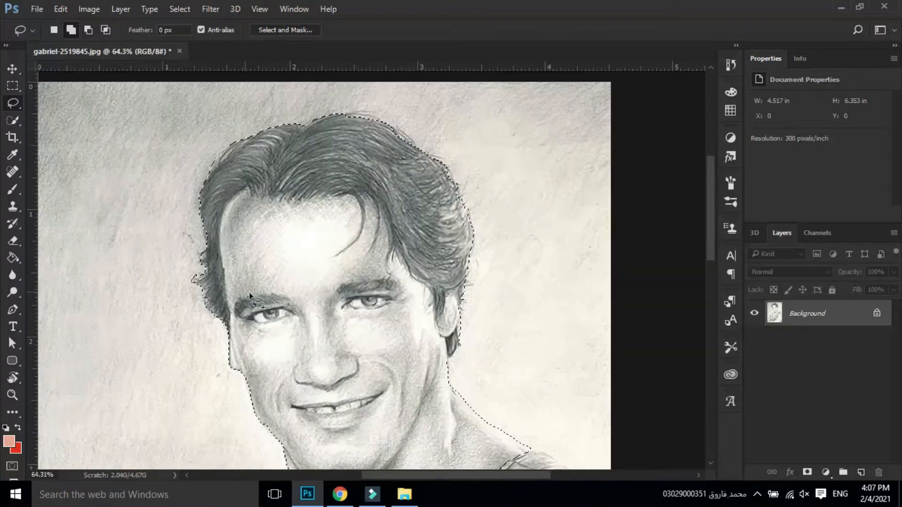
{"action": "scroll", "coordinate": [377, 91], "scroll_direction": "up", "scroll_amount": 4}
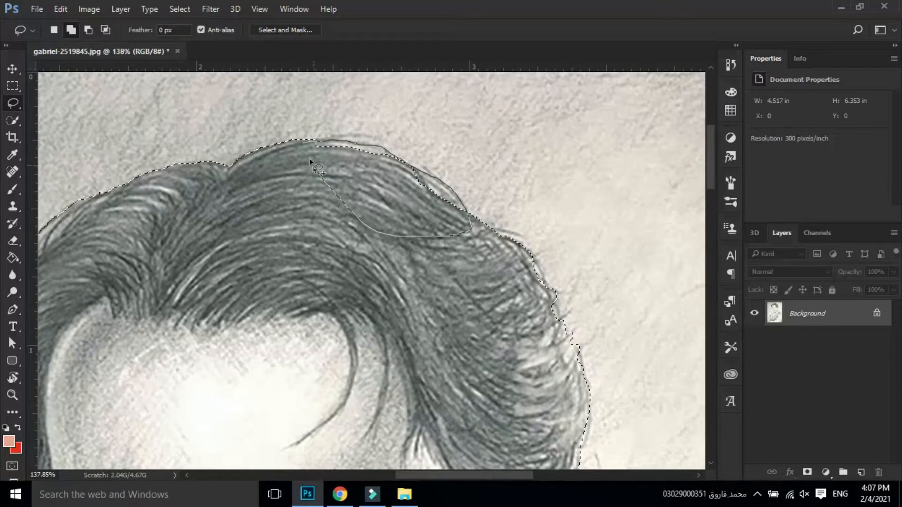
{"action": "scroll", "coordinate": [318, 184], "scroll_direction": "down", "scroll_amount": 4}
{"action": "left_click", "coordinate": [280, 30]}
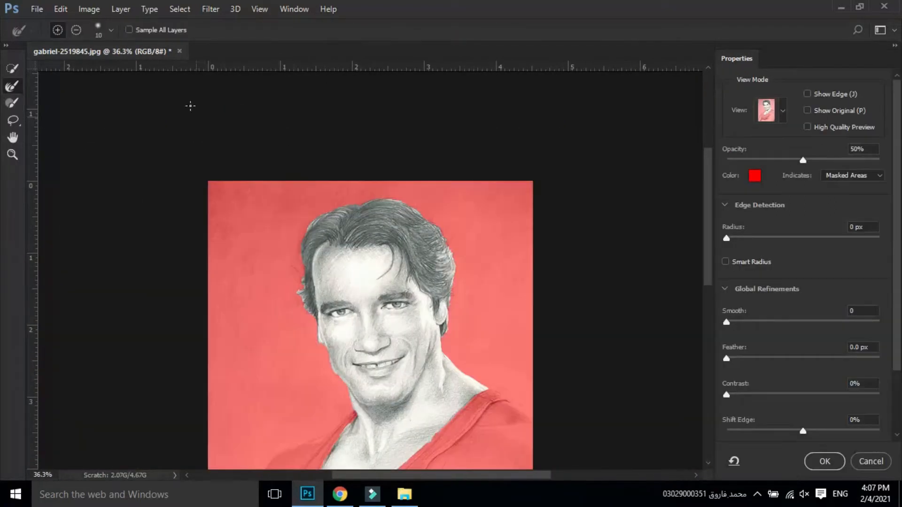
{"action": "left_click", "coordinate": [824, 462]}
Step: Clean up the selection edge along the tank top's neckline beside the neck with the Lasso tool
{"action": "scroll", "coordinate": [338, 342], "scroll_direction": "up", "scroll_amount": 3}
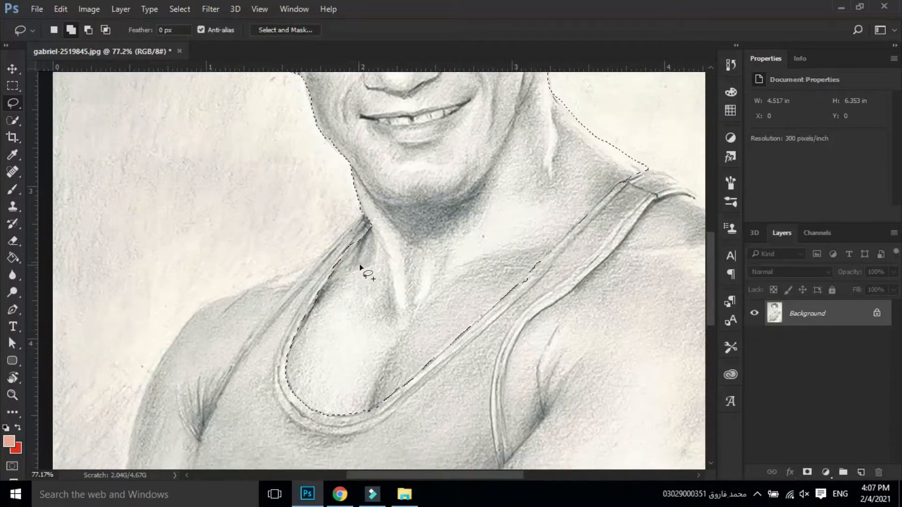
{"action": "scroll", "coordinate": [376, 280], "scroll_direction": "up", "scroll_amount": 2}
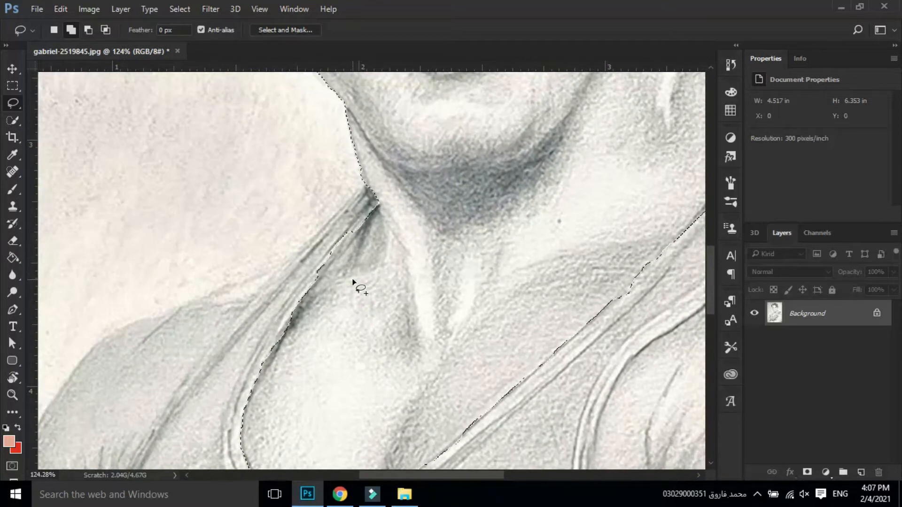
{"action": "scroll", "coordinate": [283, 274], "scroll_direction": "up", "scroll_amount": 4}
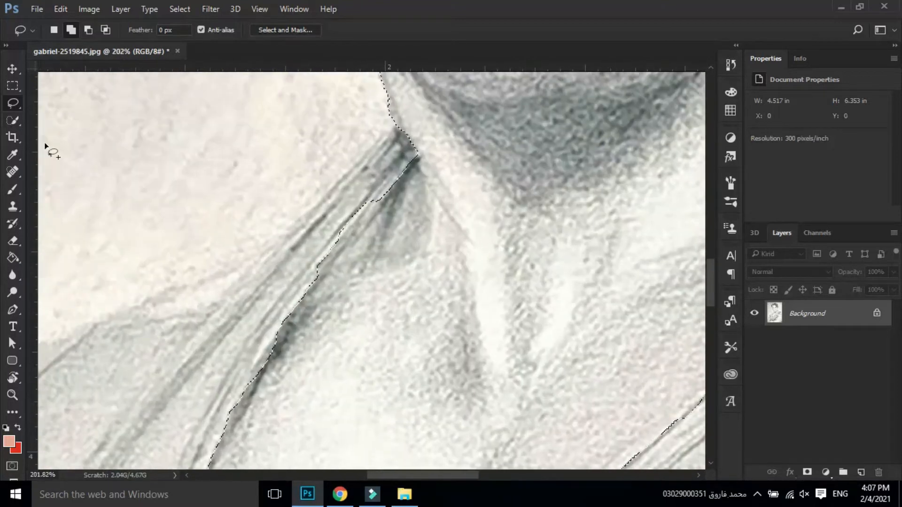
{"action": "key", "text": "alt"}
{"action": "left_click_drag", "start_coordinate": [278, 308], "coordinate": [280, 310]}
{"action": "scroll", "coordinate": [282, 305], "scroll_direction": "up", "scroll_amount": 3}
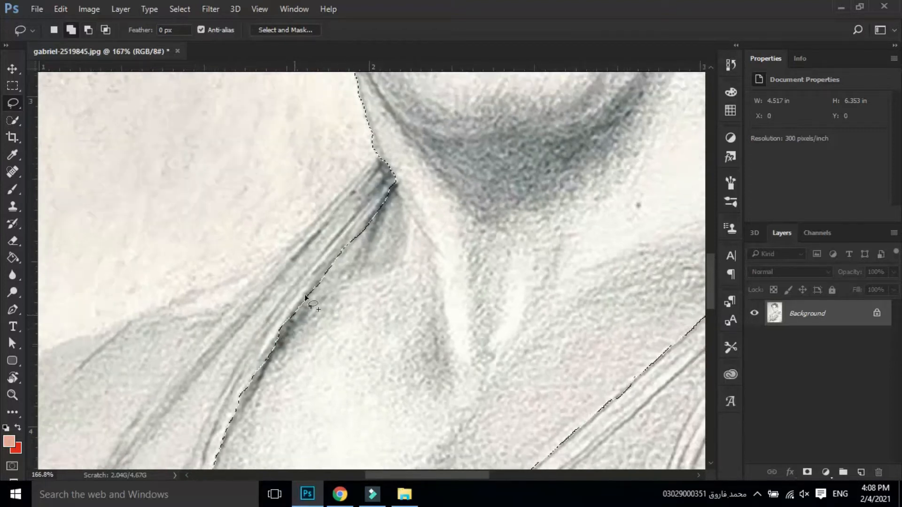
{"action": "left_click_drag", "start_coordinate": [299, 217], "coordinate": [301, 219]}
{"action": "scroll", "coordinate": [301, 219], "scroll_direction": "down", "scroll_amount": 13}
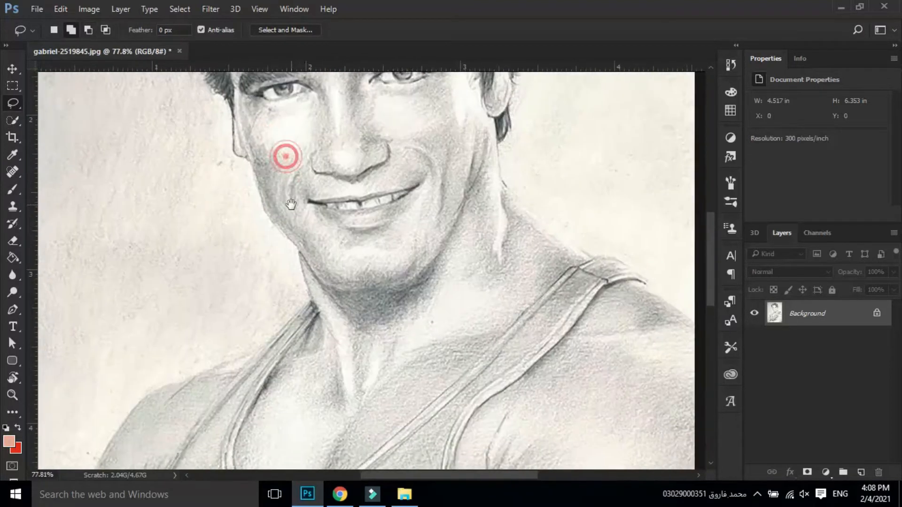
Step: Add the missing slivers of jaw and cheek to the selection along the image's left side of the face
{"action": "scroll", "coordinate": [278, 183], "scroll_direction": "up", "scroll_amount": 9}
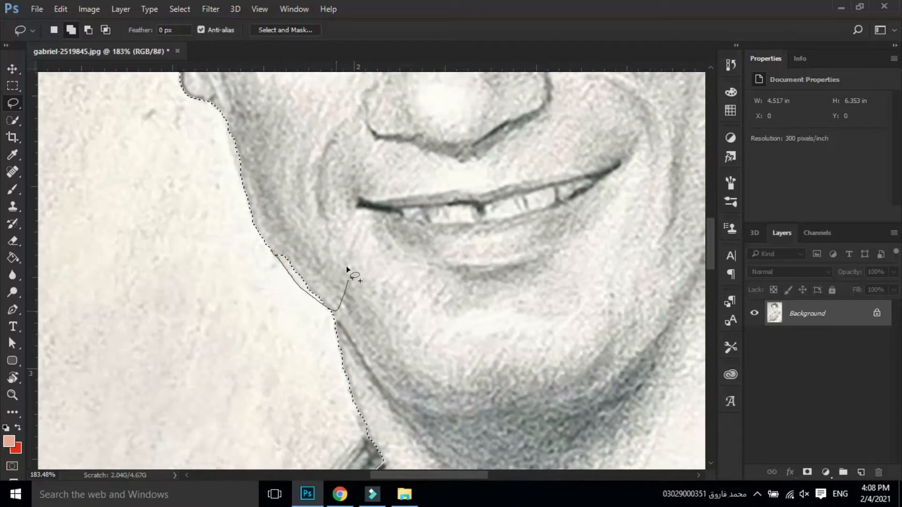
{"action": "scroll", "coordinate": [245, 186], "scroll_direction": "up", "scroll_amount": 3}
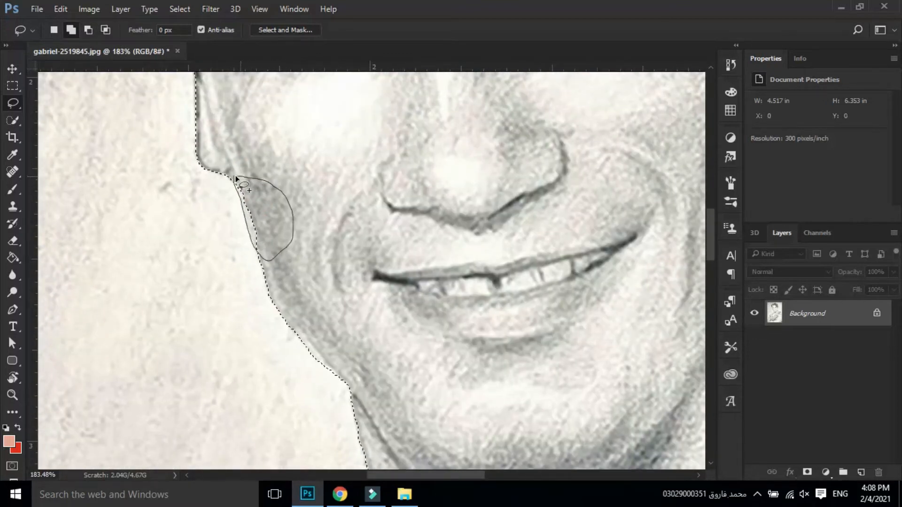
{"action": "left_click_drag", "start_coordinate": [240, 178], "coordinate": [240, 181]}
{"action": "scroll", "coordinate": [240, 183], "scroll_direction": "down", "scroll_amount": 7}
Step: Subtract the strip of background beside the ear from the selection with the Lasso tool
{"action": "scroll", "coordinate": [566, 195], "scroll_direction": "up", "scroll_amount": 8}
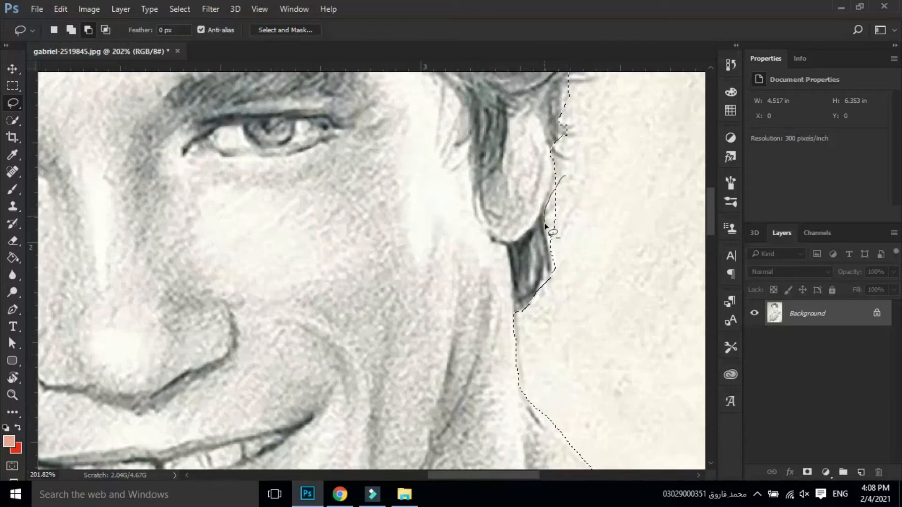
{"action": "left_click_drag", "start_coordinate": [559, 185], "coordinate": [560, 187]}
{"action": "scroll", "coordinate": [569, 205], "scroll_direction": "down", "scroll_amount": 10}
{"action": "scroll", "coordinate": [329, 195], "scroll_direction": "up", "scroll_amount": 3}
{"action": "left_click_drag", "start_coordinate": [329, 195], "coordinate": [327, 123]}
{"action": "scroll", "coordinate": [423, 214], "scroll_direction": "down", "scroll_amount": 3}
Step: Add the shoulder and arm on the image's right side to the selection with the Quick Selection tool
{"action": "left_click", "coordinate": [13, 121]}
{"action": "left_click", "coordinate": [52, 122]}
{"action": "scroll", "coordinate": [379, 193], "scroll_direction": "up", "scroll_amount": 5}
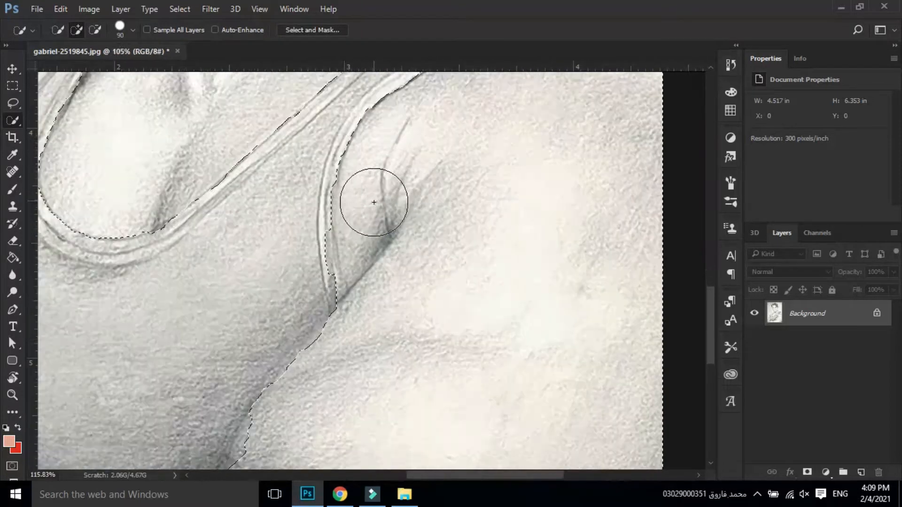
{"action": "left_click_drag", "start_coordinate": [396, 253], "coordinate": [410, 277]}
{"action": "mouse_move", "coordinate": [312, 183]}
{"action": "left_mouse_down"}
{"action": "mouse_move", "coordinate": [302, 282]}
{"action": "mouse_move", "coordinate": [245, 423]}
{"action": "left_mouse_up"}
Step: Reduce the Quick Selection brush to 60 and add the folded forearms, refining the edge against the tank top
{"action": "key", "text": "bracketleft"}
{"action": "key", "text": "bracketleft"}
{"action": "key", "text": "bracketleft"}
{"action": "left_click_drag", "start_coordinate": [465, 248], "coordinate": [251, 414]}
{"action": "left_click", "coordinate": [442, 238]}
{"action": "scroll", "coordinate": [426, 328], "scroll_direction": "down", "scroll_amount": 4}
{"action": "left_click_drag", "start_coordinate": [395, 367], "coordinate": [384, 305]}
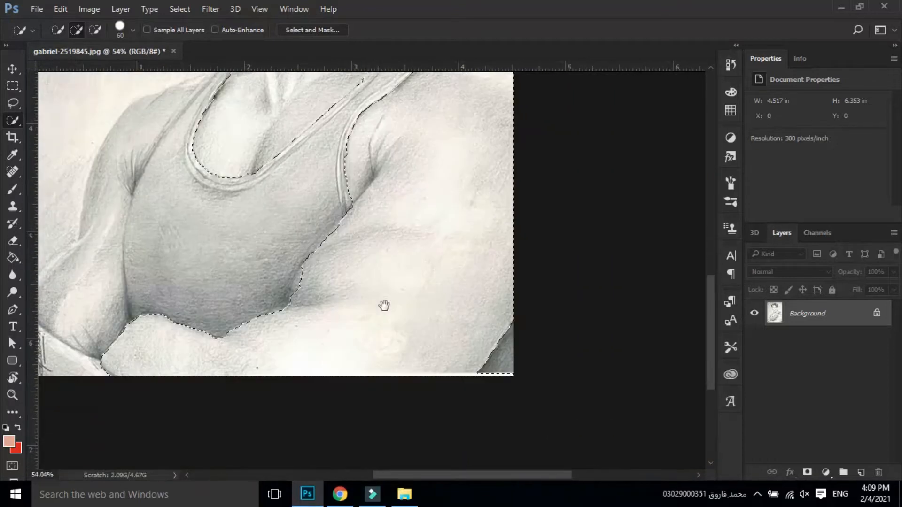
{"action": "scroll", "coordinate": [322, 314], "scroll_direction": "up", "scroll_amount": 2}
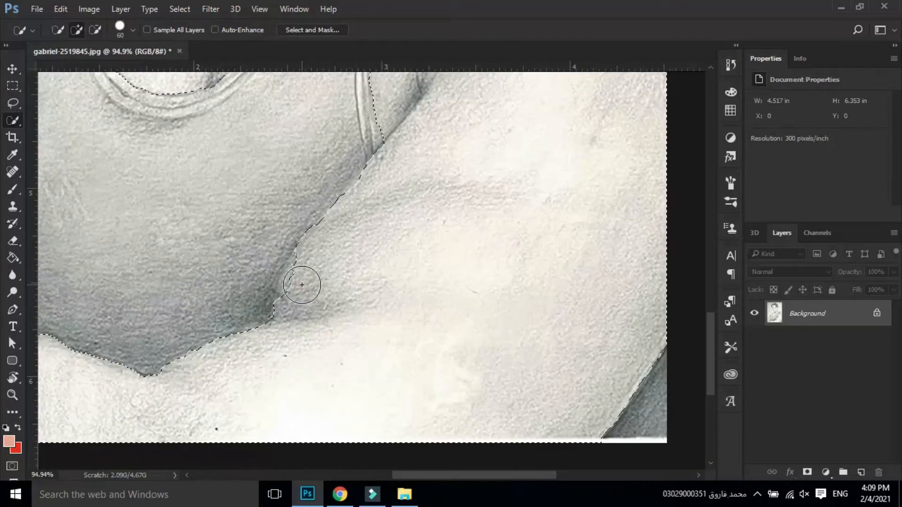
{"action": "left_click_drag", "start_coordinate": [348, 235], "coordinate": [300, 360]}
{"action": "left_click_drag", "start_coordinate": [117, 414], "coordinate": [288, 277]}
Step: Add the arm and elbow on the image's left side to the selection and touch up its edge with the Lasso
{"action": "scroll", "coordinate": [287, 278], "scroll_direction": "down", "scroll_amount": 2}
{"action": "left_click_drag", "start_coordinate": [324, 217], "coordinate": [297, 286]}
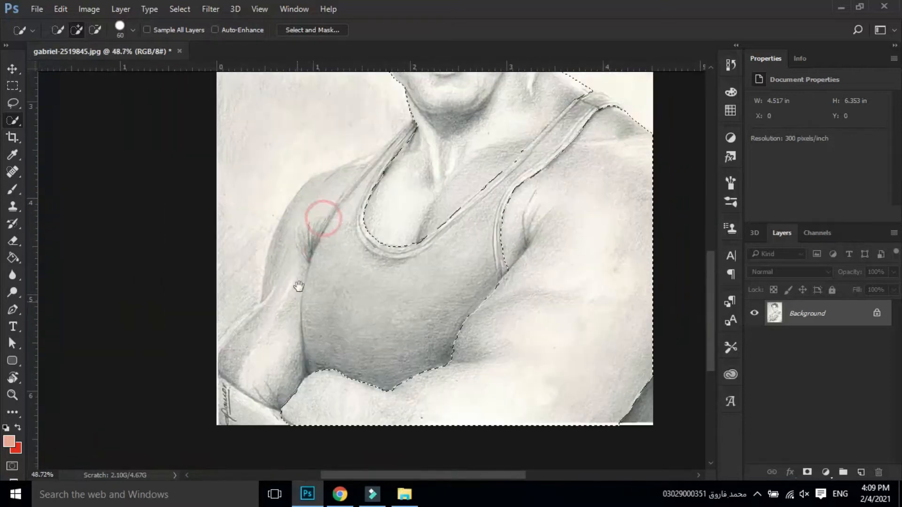
{"action": "scroll", "coordinate": [258, 402], "scroll_direction": "up", "scroll_amount": 3}
{"action": "left_click", "coordinate": [13, 103]}
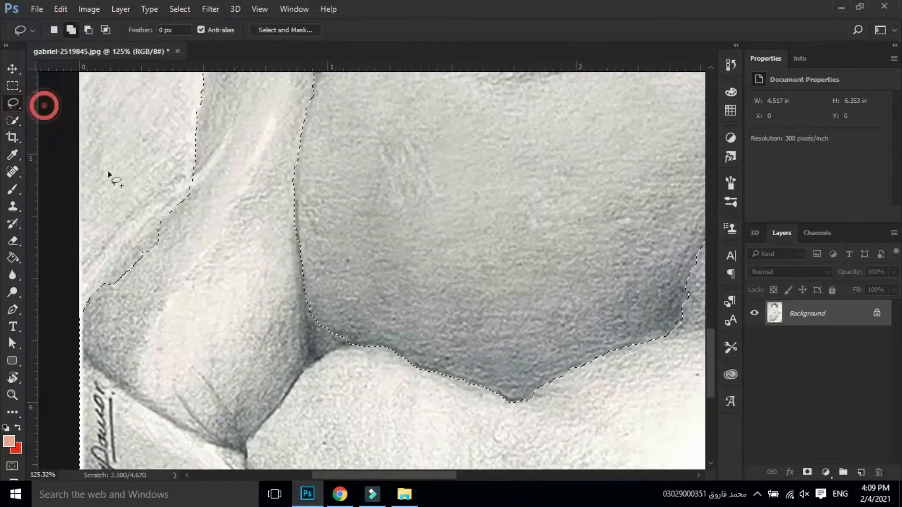
{"action": "left_click_drag", "start_coordinate": [326, 214], "coordinate": [259, 432]}
{"action": "mouse_move", "coordinate": [351, 170]}
{"action": "left_mouse_down"}
{"action": "mouse_move", "coordinate": [301, 334]}
{"action": "mouse_move", "coordinate": [271, 376]}
{"action": "left_mouse_up"}
Step: Subtract the tank top beside the left shoulder from the selection using the Quick Selection tool at brush size 35
{"action": "left_click", "coordinate": [9, 122]}
{"action": "mouse_move", "coordinate": [194, 320]}
{"action": "left_mouse_down"}
{"action": "mouse_move", "coordinate": [325, 221]}
{"action": "mouse_move", "coordinate": [302, 296]}
{"action": "left_mouse_up"}
{"action": "key", "text": "bracketleft"}
{"action": "key", "text": "bracketleft"}
{"action": "key", "text": "bracketleft"}
{"action": "key", "text": "bracketleft"}
{"action": "left_click_drag", "start_coordinate": [329, 260], "coordinate": [314, 276]}
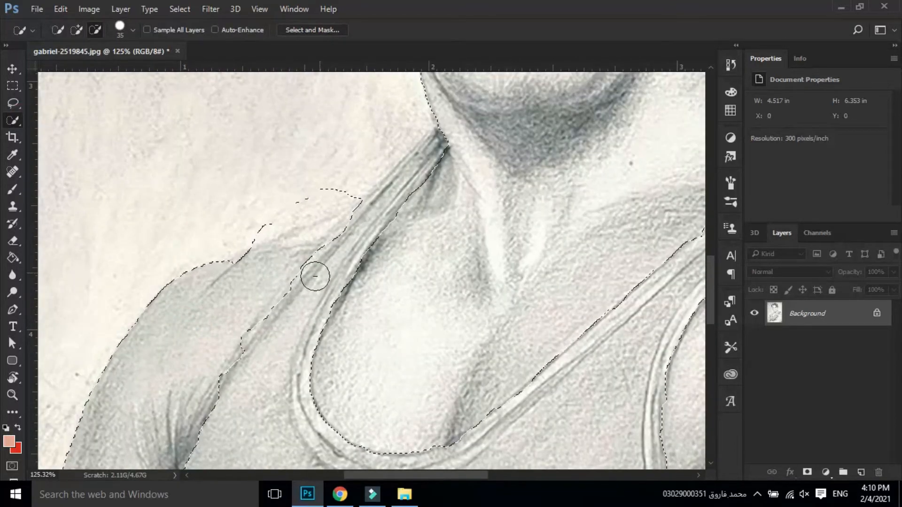
{"action": "left_click_drag", "start_coordinate": [329, 247], "coordinate": [313, 289]}
{"action": "left_click", "coordinate": [233, 300]}
Step: Refine the left shoulder's selection along the strap and the shoulder's upper contour
{"action": "scroll", "coordinate": [217, 331], "scroll_direction": "down", "scroll_amount": 15}
{"action": "scroll", "coordinate": [343, 286], "scroll_direction": "up", "scroll_amount": 16}
{"action": "left_click_drag", "start_coordinate": [299, 328], "coordinate": [316, 275]}
{"action": "scroll", "coordinate": [316, 275], "scroll_direction": "up", "scroll_amount": 2}
{"action": "left_click_drag", "start_coordinate": [296, 340], "coordinate": [384, 231]}
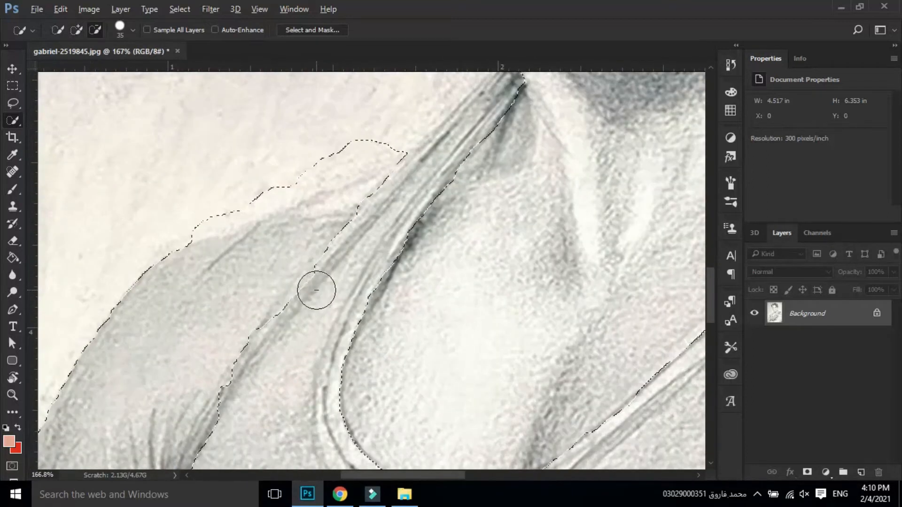
{"action": "scroll", "coordinate": [285, 326], "scroll_direction": "down", "scroll_amount": 5}
{"action": "scroll", "coordinate": [282, 259], "scroll_direction": "up", "scroll_amount": 4}
{"action": "left_click", "coordinate": [203, 296]}
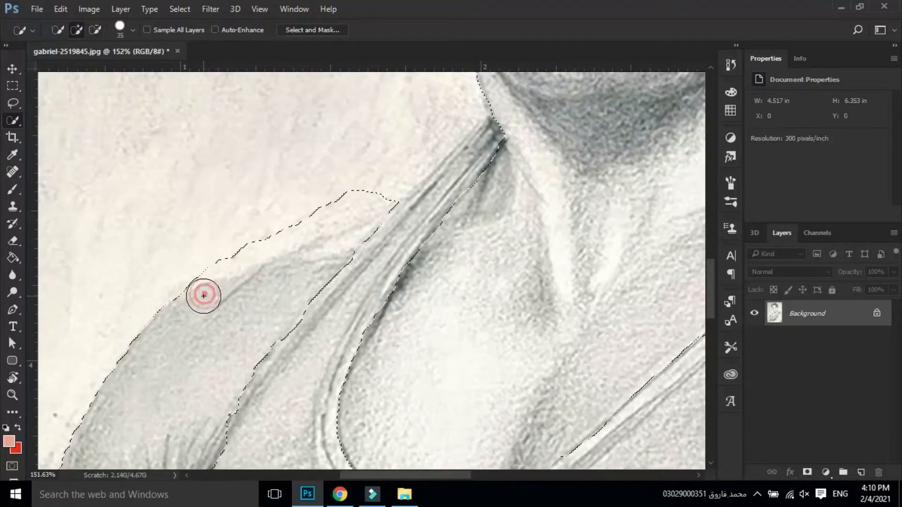
{"action": "scroll", "coordinate": [326, 249], "scroll_direction": "down", "scroll_amount": 2}
Step: Trim the background out of the selection around the left upper arm and elbow
{"action": "scroll", "coordinate": [327, 249], "scroll_direction": "down", "scroll_amount": 4}
{"action": "left_click_drag", "start_coordinate": [346, 249], "coordinate": [365, 149]}
{"action": "left_click_drag", "start_coordinate": [272, 343], "coordinate": [276, 340]}
{"action": "scroll", "coordinate": [264, 295], "scroll_direction": "down", "scroll_amount": 2}
{"action": "mouse_move", "coordinate": [294, 233]}
{"action": "left_mouse_down"}
{"action": "mouse_move", "coordinate": [278, 387]}
{"action": "mouse_move", "coordinate": [312, 261]}
{"action": "left_mouse_up"}
{"action": "scroll", "coordinate": [313, 260], "scroll_direction": "up", "scroll_amount": 1}
{"action": "mouse_move", "coordinate": [217, 357]}
{"action": "left_mouse_down"}
{"action": "mouse_move", "coordinate": [270, 282]}
{"action": "mouse_move", "coordinate": [181, 344]}
{"action": "left_mouse_up"}
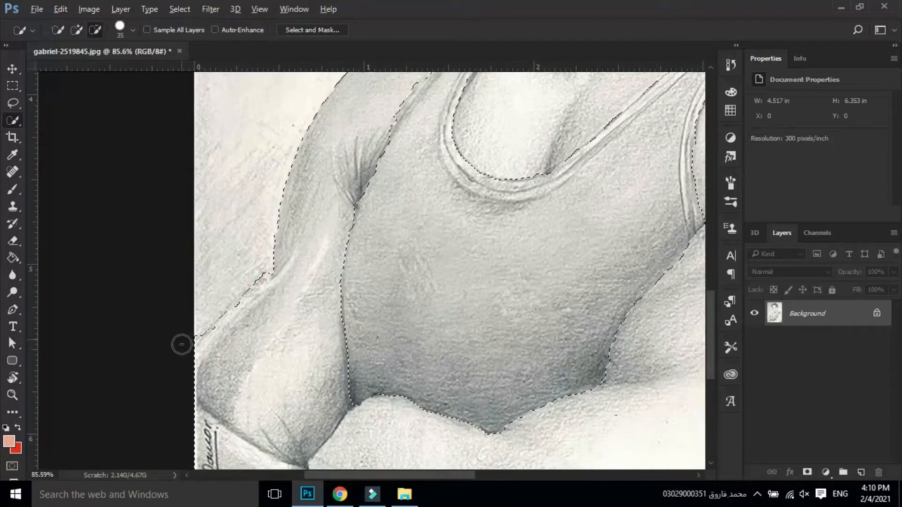
Step: Paint over the signature in the image's lower left corner with the Spot Healing Brush at size 40
{"action": "scroll", "coordinate": [328, 355], "scroll_direction": "down", "scroll_amount": 12}
{"action": "scroll", "coordinate": [288, 392], "scroll_direction": "up", "scroll_amount": 6}
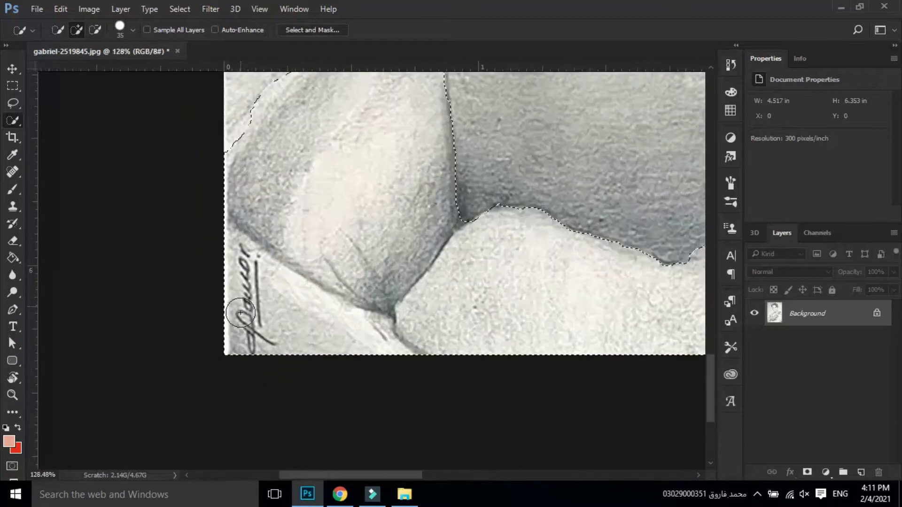
{"action": "left_click", "coordinate": [12, 172]}
{"action": "left_click", "coordinate": [43, 175]}
{"action": "key", "text": "bracketright"}
{"action": "key", "text": "bracketright"}
{"action": "key", "text": "bracketright"}
{"action": "key", "text": "bracketright"}
{"action": "key", "text": "bracketright"}
{"action": "key", "text": "bracketright"}
{"action": "key", "text": "bracketright"}
{"action": "mouse_move", "coordinate": [246, 259]}
{"action": "left_mouse_down"}
{"action": "mouse_move", "coordinate": [255, 366]}
{"action": "mouse_move", "coordinate": [259, 285]}
{"action": "left_mouse_up"}
{"action": "left_click_drag", "start_coordinate": [245, 320], "coordinate": [238, 344]}
Step: Copy the selected skin and hair to a new layer
{"action": "scroll", "coordinate": [240, 294], "scroll_direction": "down", "scroll_amount": 10}
{"action": "key", "text": "ctrl+j"}
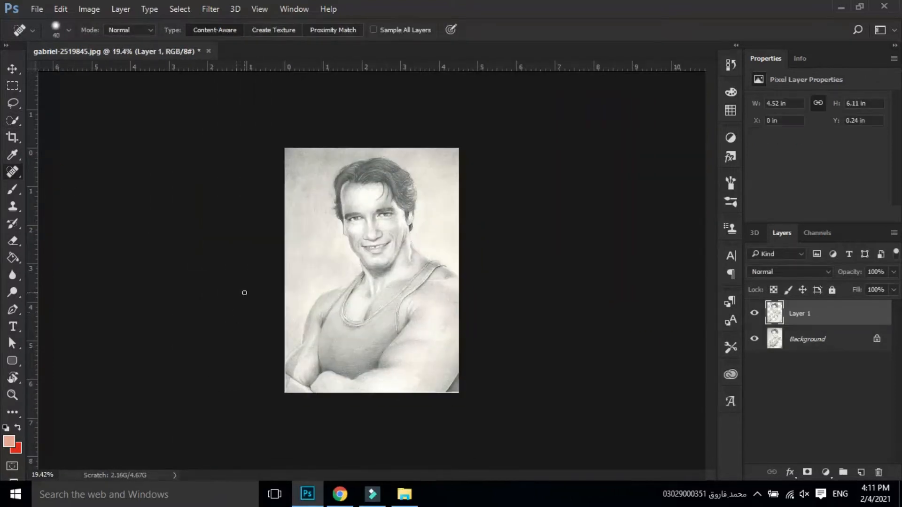
{"action": "key", "text": "v"}
{"action": "left_click_drag", "start_coordinate": [375, 303], "coordinate": [396, 267]}
{"action": "key", "text": "ctrl+z"}
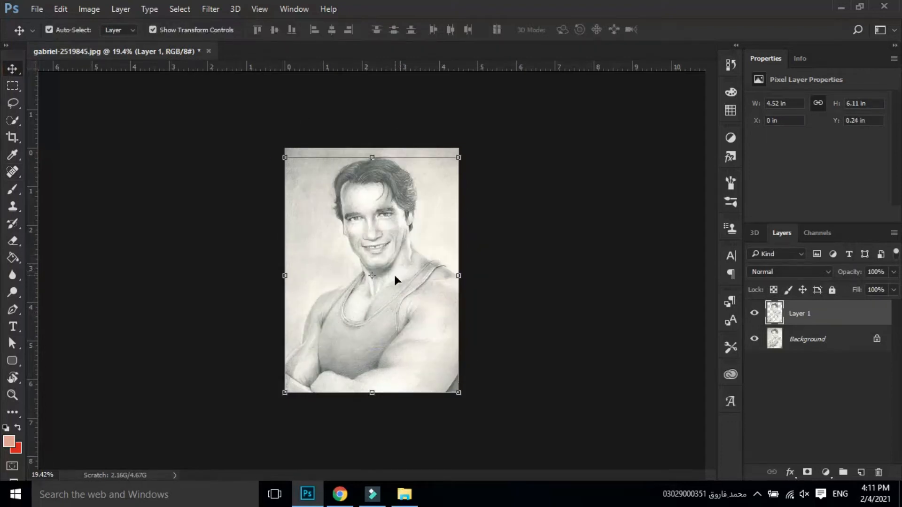
Step: Load the outline of Layer 1 as a selection
{"action": "left_click", "coordinate": [777, 318], "text": "ctrl"}
{"action": "scroll", "coordinate": [415, 281], "scroll_direction": "up", "scroll_amount": 6}
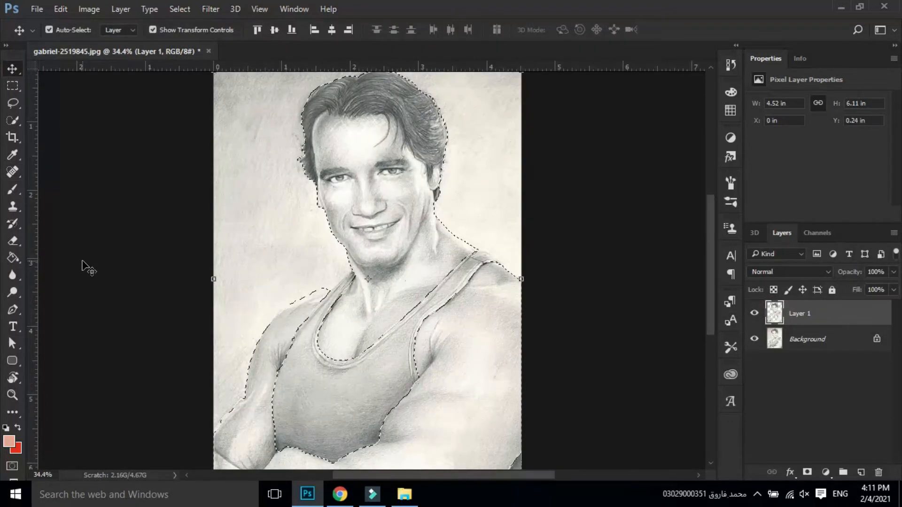
Step: Find the photo 201220091349.jpg in File Explorer and open it in Photoshop as a separate document
{"action": "key", "text": "alt+Tab"}
{"action": "key", "text": "alt+Tab"}
{"action": "key", "text": "super+e"}
{"action": "double_click", "coordinate": [452, 244]}
{"action": "double_click", "coordinate": [396, 185]}
{"action": "double_click", "coordinate": [397, 185]}
{"action": "double_click", "coordinate": [770, 258]}
{"action": "scroll", "coordinate": [606, 289], "scroll_direction": "down", "scroll_amount": 2}
{"action": "left_click", "coordinate": [252, 237]}
{"action": "left_click_drag", "start_coordinate": [261, 347], "coordinate": [535, 30]}
{"action": "scroll", "coordinate": [422, 252], "scroll_direction": "up", "scroll_amount": 5}
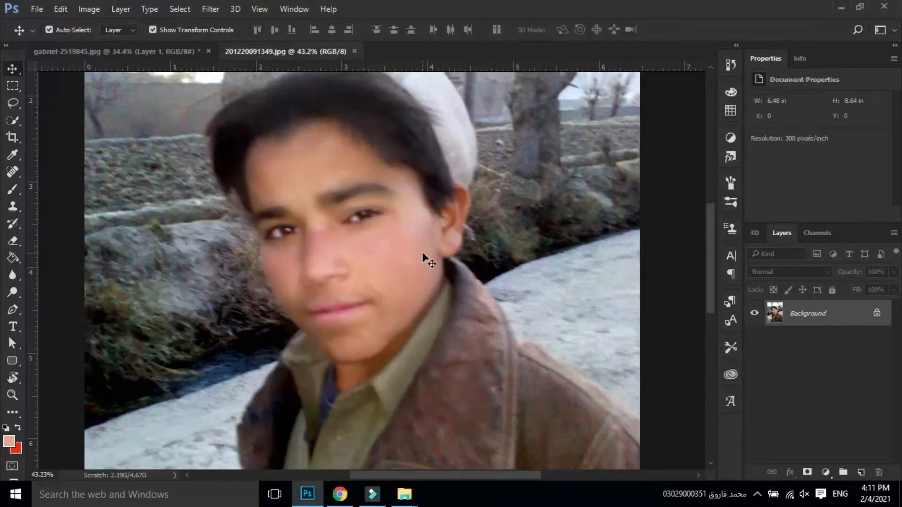
Step: Sample the facial skin tone from the color photo as the foreground color and return to the pencil portrait
{"action": "left_click", "coordinate": [12, 154]}
{"action": "left_click", "coordinate": [359, 275]}
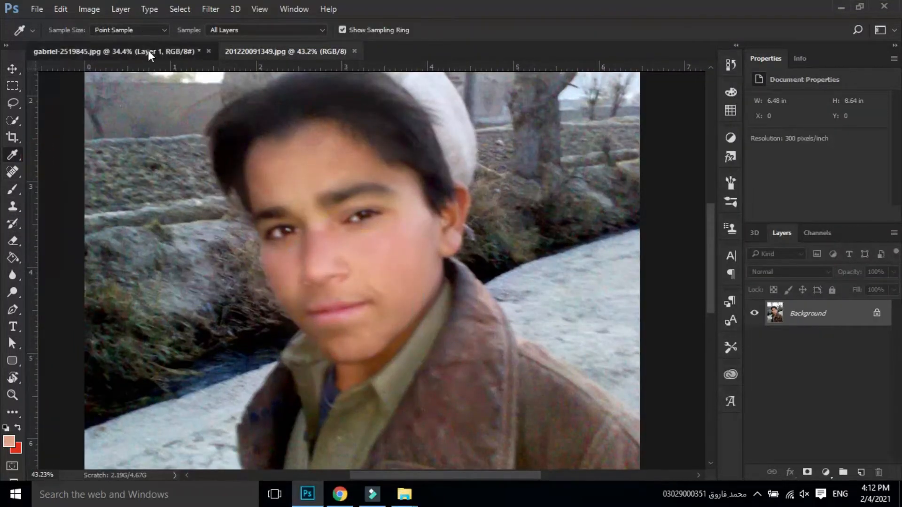
{"action": "left_click", "coordinate": [117, 51]}
Step: Paint the whole selected area of Layer 1 with the sampled skin color using the Brush tool
{"action": "right_click", "coordinate": [12, 190]}
{"action": "left_click", "coordinate": [51, 187]}
{"action": "mouse_move", "coordinate": [339, 150]}
{"action": "left_mouse_down"}
{"action": "mouse_move", "coordinate": [403, 312]}
{"action": "mouse_move", "coordinate": [289, 177]}
{"action": "mouse_move", "coordinate": [302, 115]}
{"action": "mouse_move", "coordinate": [472, 147]}
{"action": "mouse_move", "coordinate": [521, 408]}
{"action": "mouse_move", "coordinate": [578, 324]}
{"action": "left_mouse_up"}
{"action": "mouse_move", "coordinate": [434, 445]}
{"action": "left_mouse_down"}
{"action": "mouse_move", "coordinate": [443, 231]}
{"action": "mouse_move", "coordinate": [510, 360]}
{"action": "mouse_move", "coordinate": [208, 310]}
{"action": "mouse_move", "coordinate": [279, 166]}
{"action": "mouse_move", "coordinate": [225, 269]}
{"action": "mouse_move", "coordinate": [278, 234]}
{"action": "left_mouse_up"}
{"action": "left_click_drag", "start_coordinate": [312, 190], "coordinate": [224, 380]}
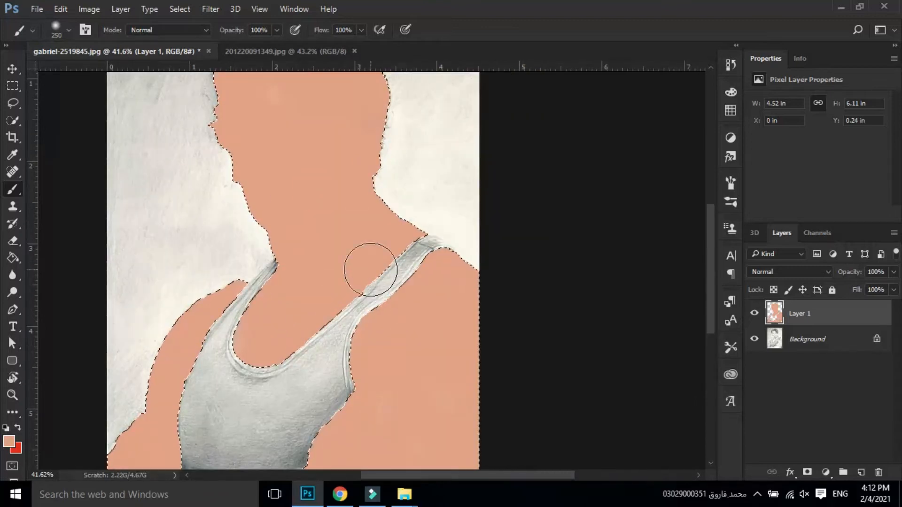
Step: Set the blend mode of Layer 1 to Linear Burn
{"action": "scroll", "coordinate": [370, 270], "scroll_direction": "down", "scroll_amount": 4}
{"action": "left_click", "coordinate": [793, 274]}
{"action": "left_click", "coordinate": [791, 50]}
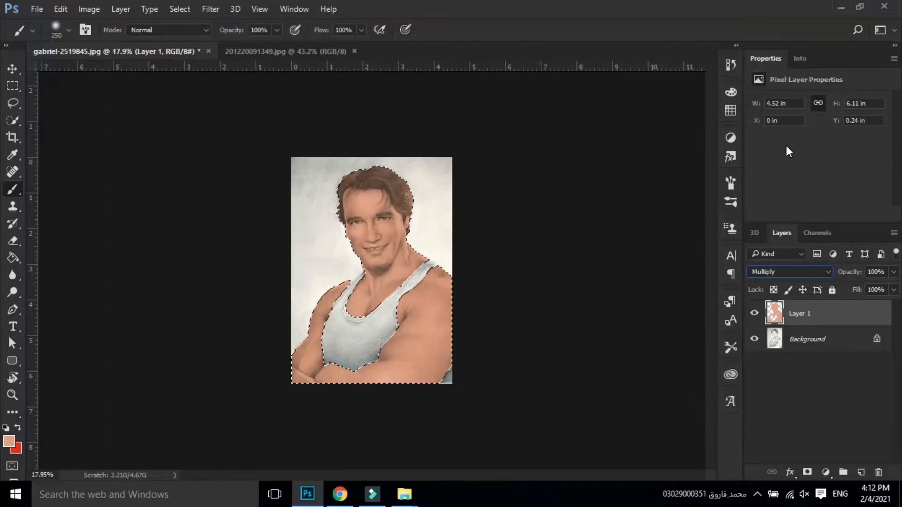
{"action": "key", "text": "Down"}
{"action": "key", "text": "Down"}
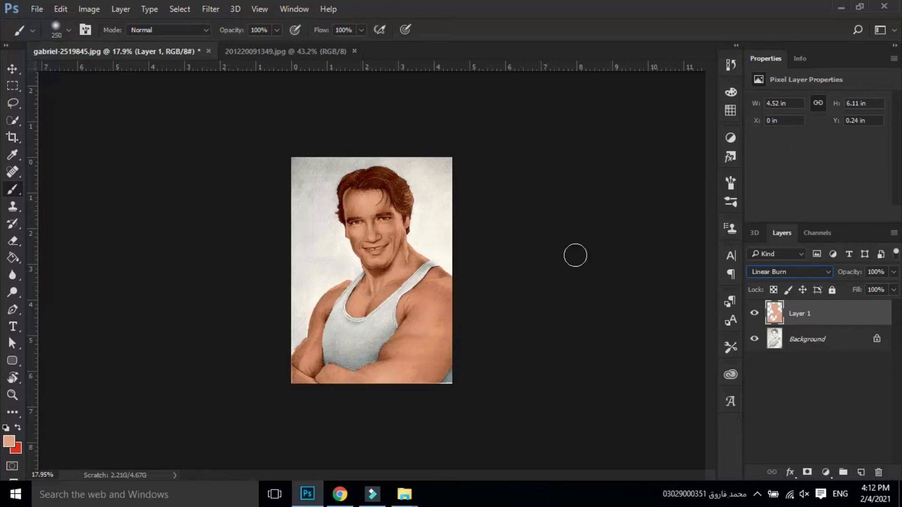
Step: Hide Layer 1 and select the tank top's body and wide shoulder strap on the Background layer using Quick Selection
{"action": "left_click", "coordinate": [821, 340]}
{"action": "scroll", "coordinate": [366, 290], "scroll_direction": "up", "scroll_amount": 4}
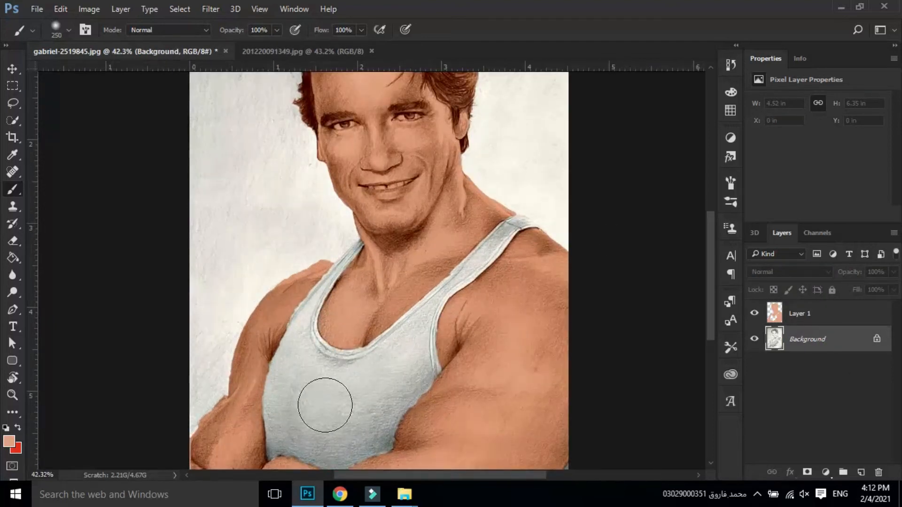
{"action": "left_click", "coordinate": [753, 313]}
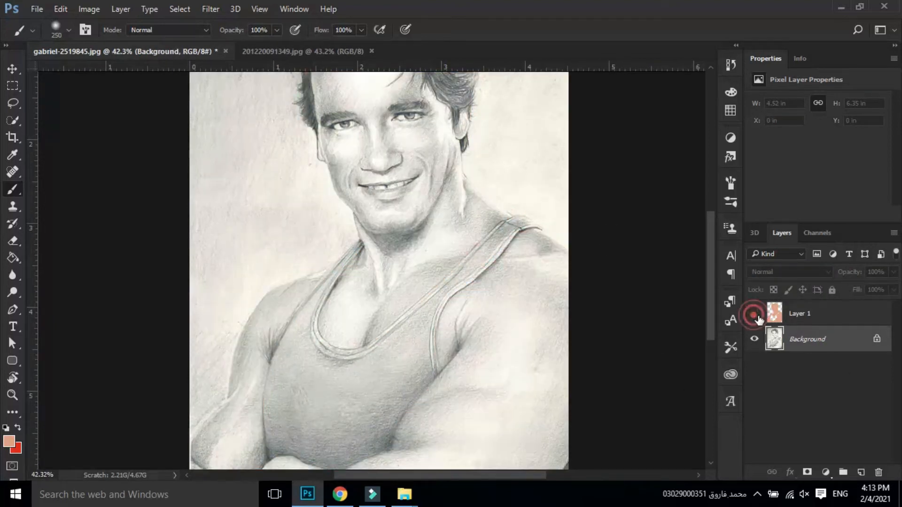
{"action": "left_click", "coordinate": [13, 172]}
{"action": "key", "text": "w"}
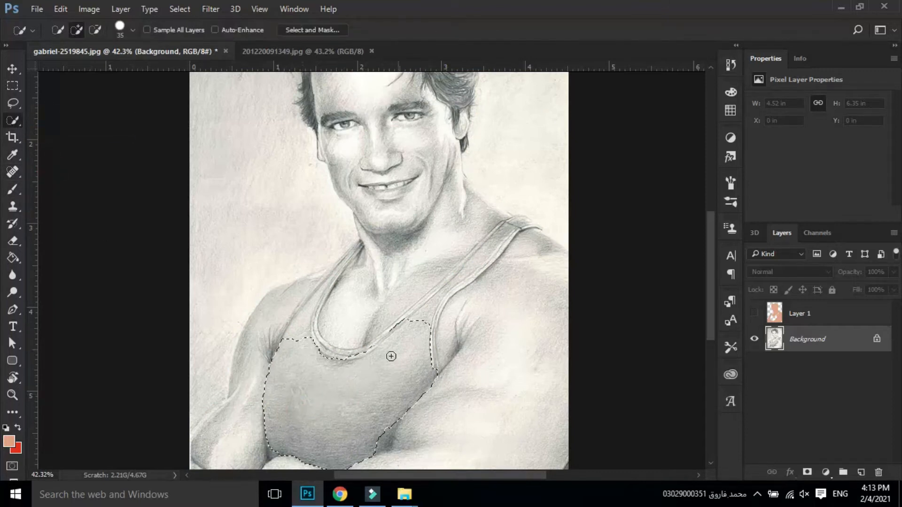
{"action": "left_click_drag", "start_coordinate": [349, 357], "coordinate": [362, 355]}
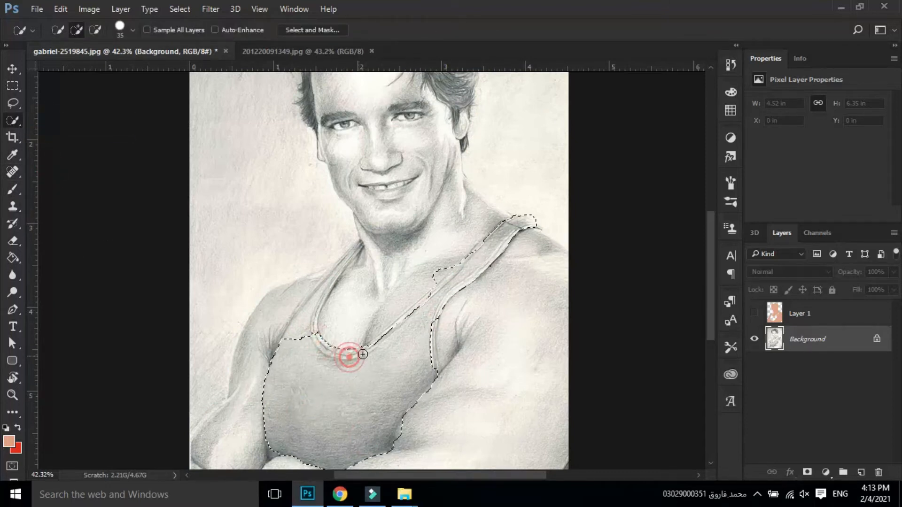
Step: Subtract the excess skin beside the wide strap and add the narrow strap to the shirt selection with a 20 px brush
{"action": "scroll", "coordinate": [375, 345], "scroll_direction": "up", "scroll_amount": 5}
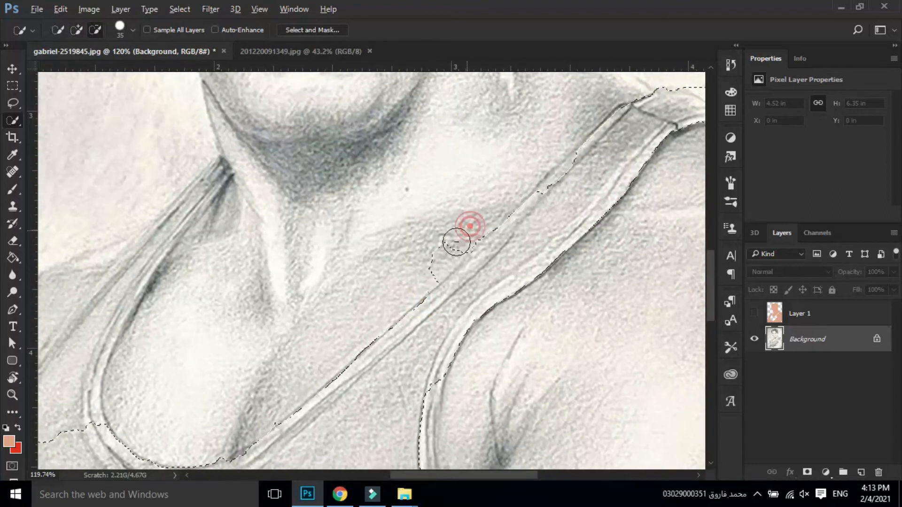
{"action": "mouse_move", "coordinate": [93, 432]}
{"action": "left_mouse_down"}
{"action": "mouse_move", "coordinate": [332, 286]}
{"action": "mouse_move", "coordinate": [322, 174]}
{"action": "left_mouse_up"}
{"action": "left_click_drag", "start_coordinate": [302, 278], "coordinate": [263, 401]}
{"action": "key", "text": "bracketleft"}
{"action": "key", "text": "bracketleft"}
{"action": "key", "text": "bracketleft"}
{"action": "left_click_drag", "start_coordinate": [400, 167], "coordinate": [394, 175]}
{"action": "mouse_move", "coordinate": [360, 207]}
{"action": "left_mouse_down"}
{"action": "mouse_move", "coordinate": [401, 169]}
{"action": "mouse_move", "coordinate": [298, 282]}
{"action": "left_mouse_up"}
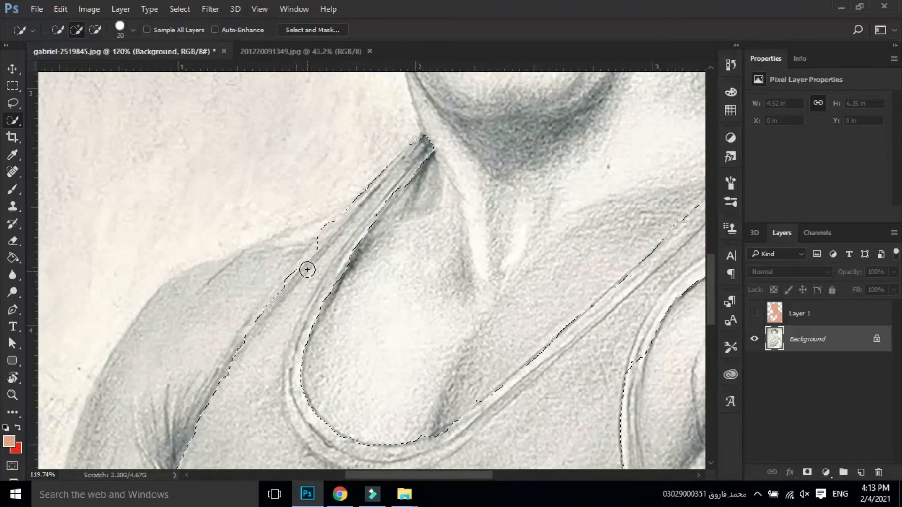
Step: Refine the shirt's lower outline with the Lasso, adding the missed corner by the folded arms and subtracting the overlap on the opposite arm
{"action": "scroll", "coordinate": [327, 402], "scroll_direction": "down", "scroll_amount": 5}
{"action": "scroll", "coordinate": [327, 401], "scroll_direction": "up", "scroll_amount": 5}
{"action": "key", "text": "shift+l"}
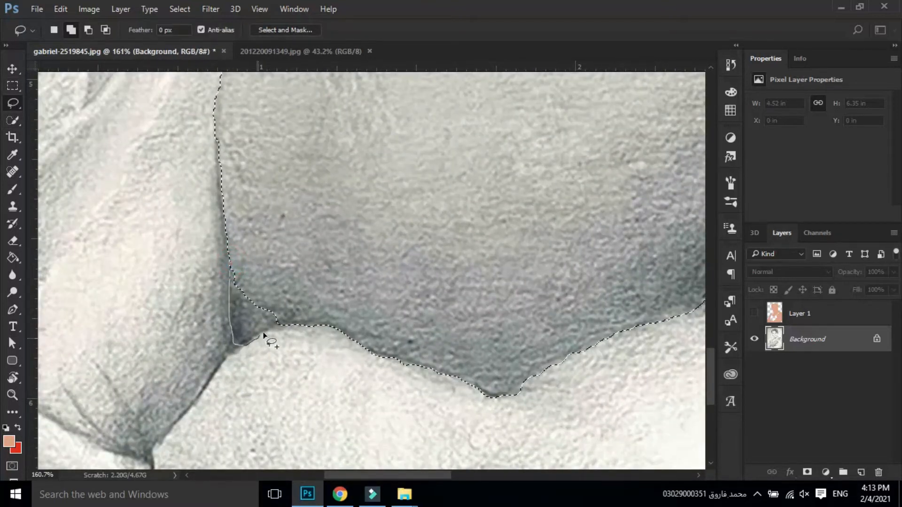
{"action": "left_click_drag", "start_coordinate": [230, 268], "coordinate": [230, 266]}
{"action": "scroll", "coordinate": [302, 324], "scroll_direction": "down", "scroll_amount": 4}
{"action": "scroll", "coordinate": [479, 277], "scroll_direction": "up", "scroll_amount": 3}
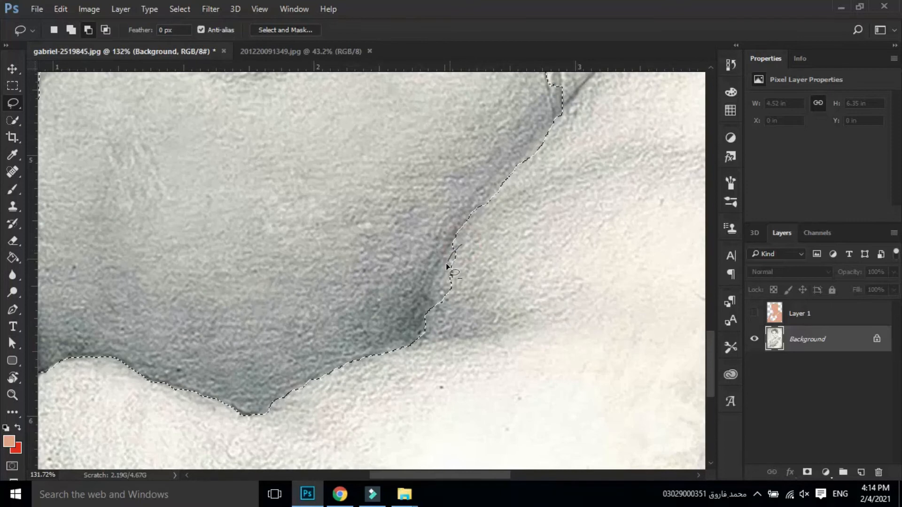
{"action": "left_click_drag", "start_coordinate": [472, 252], "coordinate": [471, 242]}
Step: Add the missed armhole trim below the wide strap to the shirt selection with the Lasso
{"action": "scroll", "coordinate": [483, 239], "scroll_direction": "down", "scroll_amount": 4}
{"action": "left_click_drag", "start_coordinate": [520, 123], "coordinate": [453, 182]}
{"action": "scroll", "coordinate": [453, 200], "scroll_direction": "up", "scroll_amount": 3}
{"action": "left_click_drag", "start_coordinate": [474, 120], "coordinate": [471, 162]}
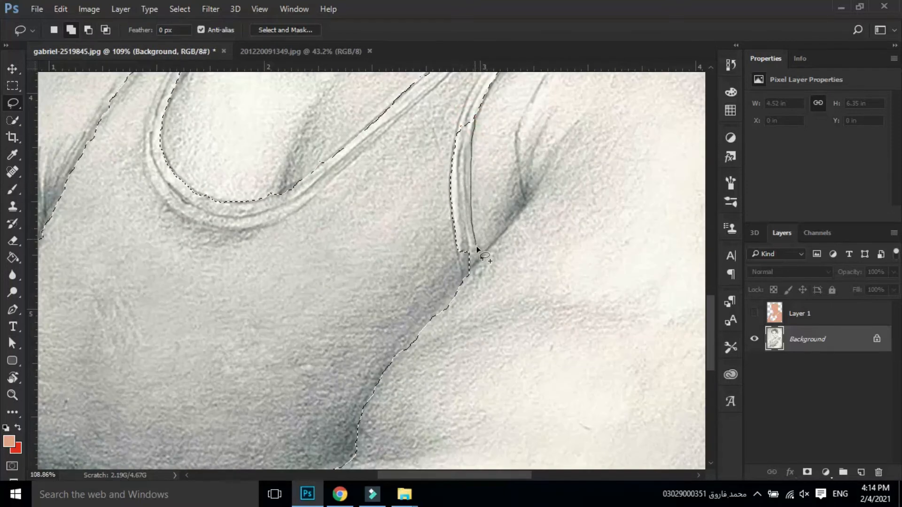
{"action": "left_click_drag", "start_coordinate": [470, 113], "coordinate": [470, 114]}
{"action": "scroll", "coordinate": [470, 115], "scroll_direction": "down", "scroll_amount": 3}
Step: Refine the selection edge along the wide strap and over the shoulder with the Lasso
{"action": "scroll", "coordinate": [336, 262], "scroll_direction": "up", "scroll_amount": 4}
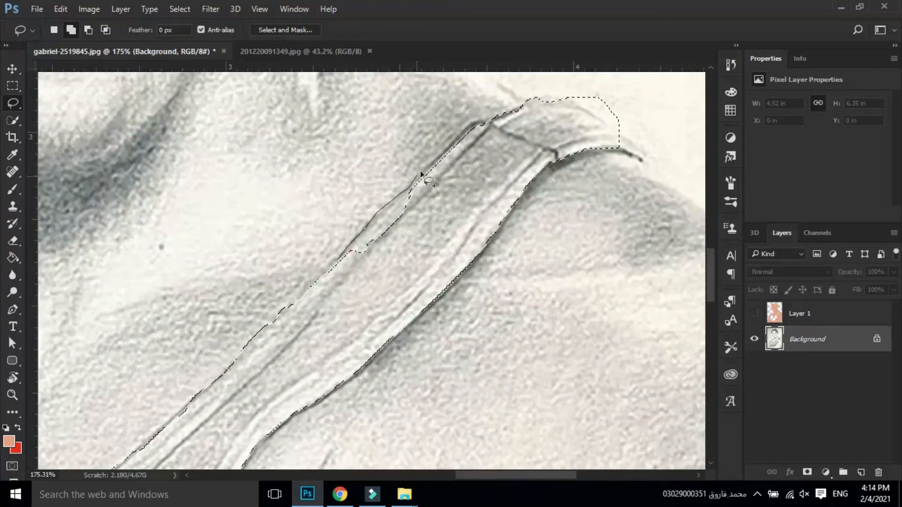
{"action": "left_click_drag", "start_coordinate": [389, 267], "coordinate": [339, 261]}
{"action": "left_click_drag", "start_coordinate": [439, 207], "coordinate": [371, 291]}
{"action": "mouse_move", "coordinate": [541, 207]}
{"action": "left_mouse_down"}
{"action": "mouse_move", "coordinate": [566, 225]}
{"action": "mouse_move", "coordinate": [538, 210]}
{"action": "left_mouse_up"}
{"action": "mouse_move", "coordinate": [496, 177]}
{"action": "left_mouse_down"}
{"action": "mouse_move", "coordinate": [507, 185]}
{"action": "mouse_move", "coordinate": [492, 181]}
{"action": "left_mouse_up"}
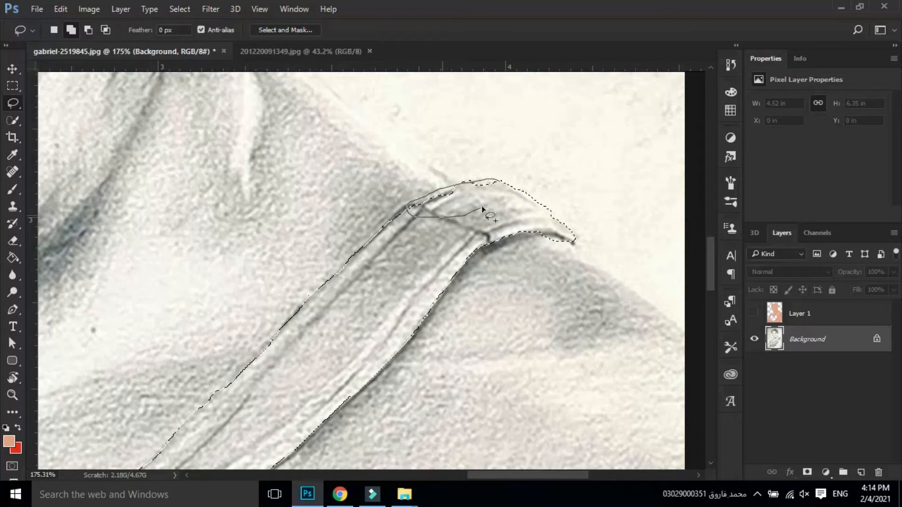
Step: Copy the selected shirt to a new layer and apply a medium blue Color Overlay to it
{"action": "scroll", "coordinate": [462, 219], "scroll_direction": "down", "scroll_amount": 8}
{"action": "key", "text": "ctrl+j"}
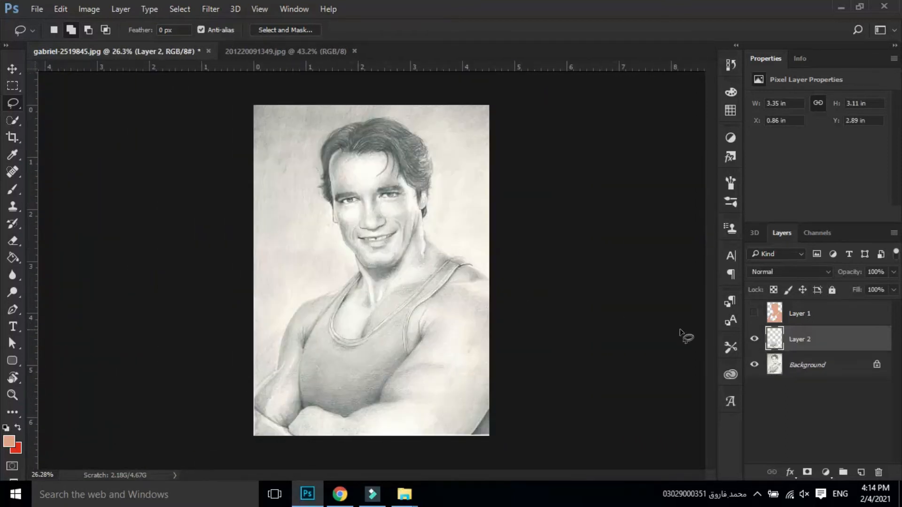
{"action": "double_click", "coordinate": [831, 346]}
{"action": "left_click", "coordinate": [376, 242]}
{"action": "left_click", "coordinate": [666, 100]}
{"action": "left_click_drag", "start_coordinate": [641, 274], "coordinate": [620, 192]}
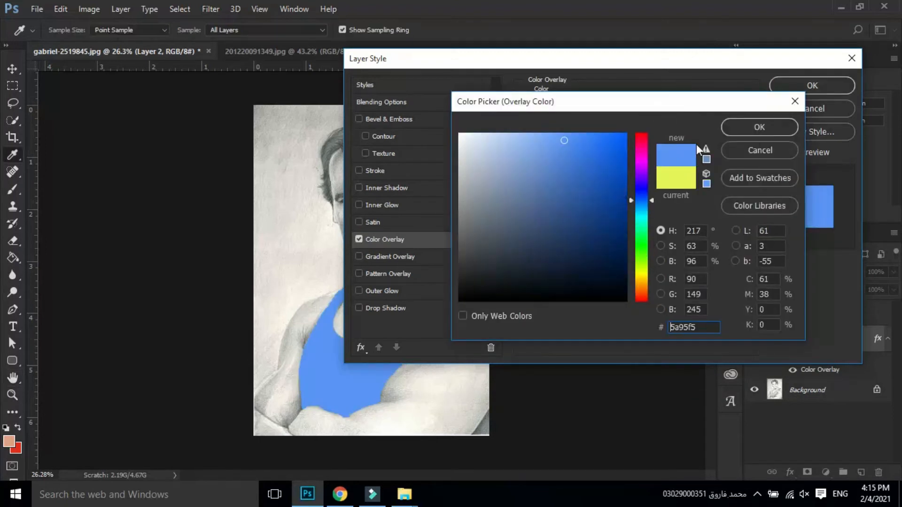
{"action": "left_click", "coordinate": [559, 179]}
{"action": "left_click", "coordinate": [760, 126]}
{"action": "left_click", "coordinate": [838, 90]}
{"action": "left_click", "coordinate": [789, 272]}
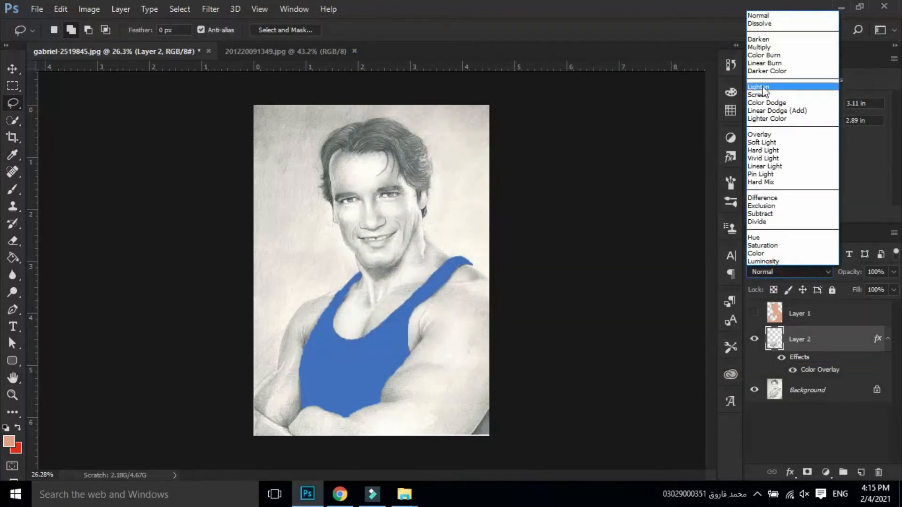
{"action": "left_click", "coordinate": [770, 71]}
{"action": "left_click", "coordinate": [777, 276]}
{"action": "left_click", "coordinate": [765, 75]}
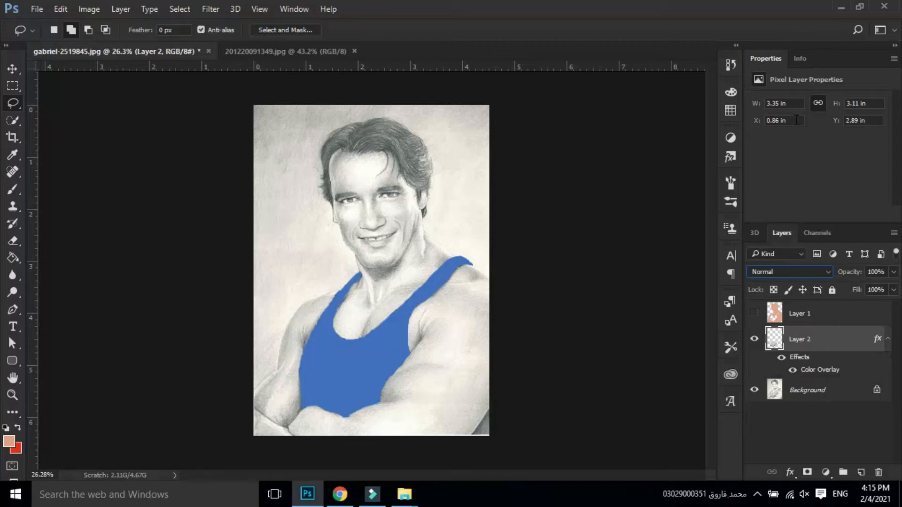
Step: Rasterize the layer style of Layer 2 and set its blend mode to Linear Burn
{"action": "right_click", "coordinate": [832, 342]}
{"action": "left_click", "coordinate": [606, 264]}
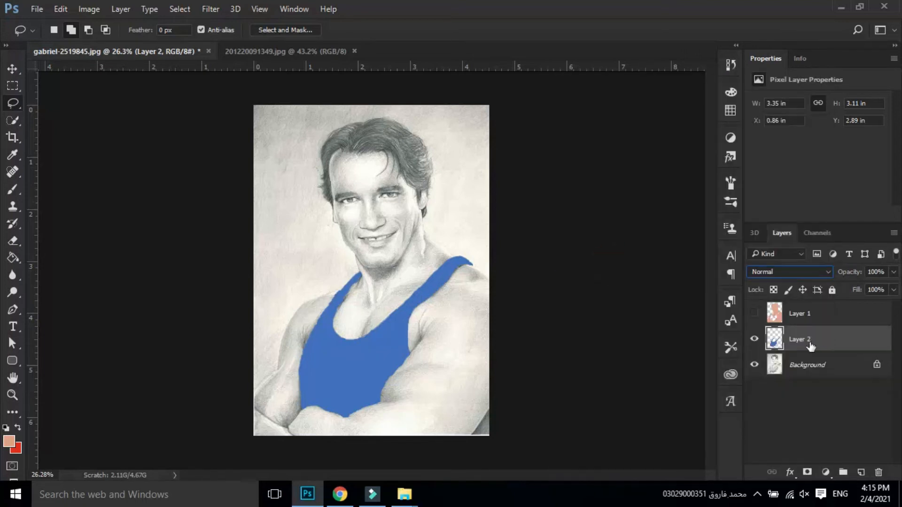
{"action": "left_click", "coordinate": [818, 275]}
{"action": "left_click", "coordinate": [761, 63]}
{"action": "scroll", "coordinate": [818, 274], "scroll_direction": "up", "scroll_amount": 1}
{"action": "scroll", "coordinate": [818, 274], "scroll_direction": "down", "scroll_amount": 1}
Step: Show Layer 1 again and check the shirt edges against the pencil drawing by temporarily hiding both color layers
{"action": "left_click", "coordinate": [754, 313]}
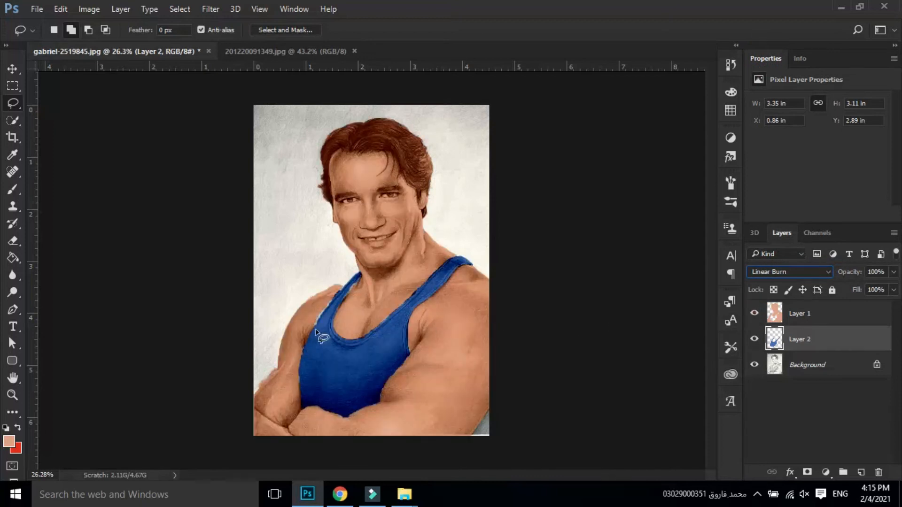
{"action": "key", "text": "v"}
{"action": "scroll", "coordinate": [318, 324], "scroll_direction": "up", "scroll_amount": 5}
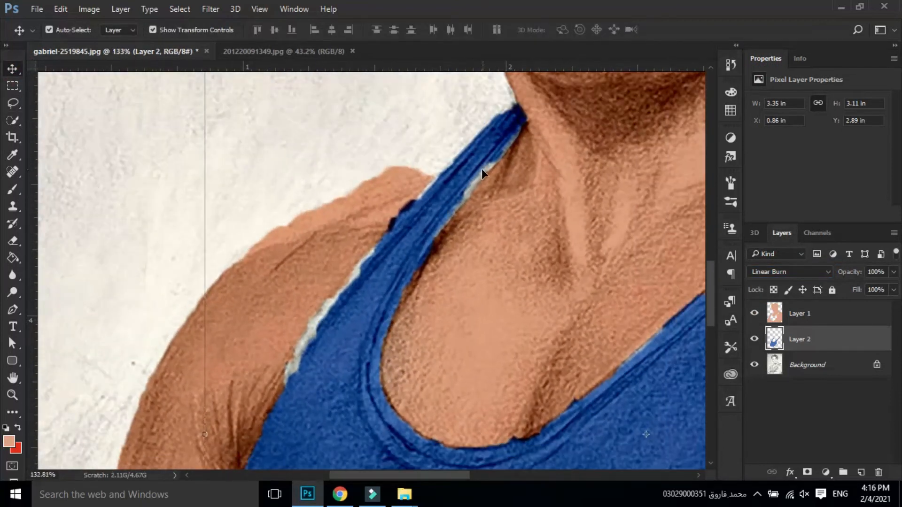
{"action": "scroll", "coordinate": [358, 387], "scroll_direction": "down", "scroll_amount": 2}
{"action": "left_click", "coordinate": [754, 313]}
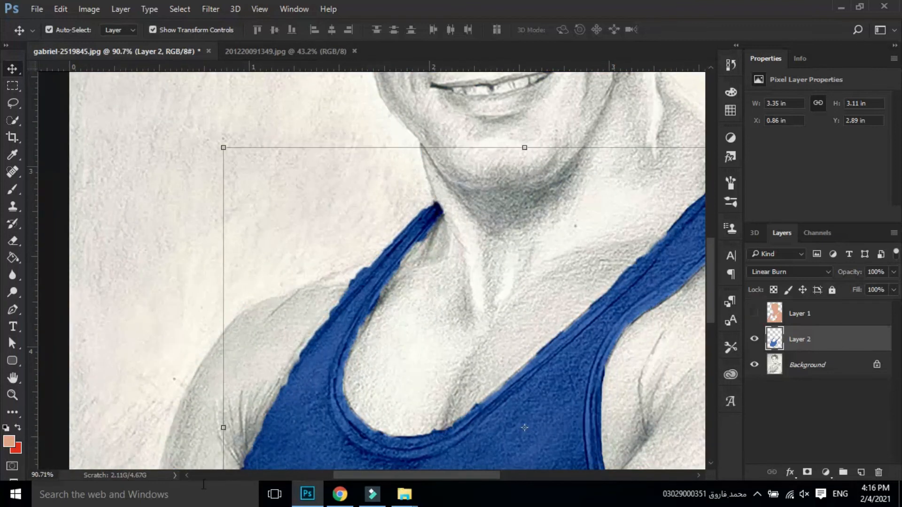
{"action": "left_click", "coordinate": [753, 339]}
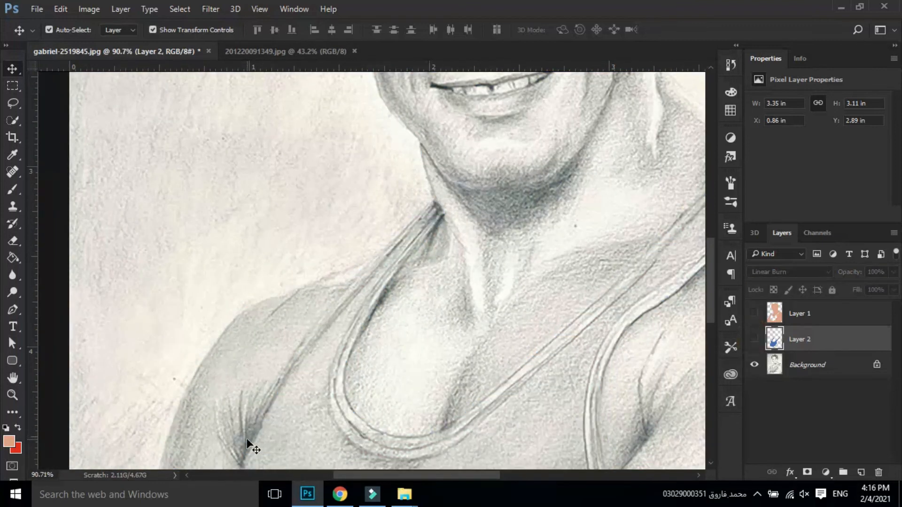
{"action": "left_click", "coordinate": [754, 339]}
{"action": "left_click", "coordinate": [753, 314]}
{"action": "scroll", "coordinate": [617, 349], "scroll_direction": "down", "scroll_amount": 8}
{"action": "left_click", "coordinate": [615, 353]}
Step: Soften the pencil texture on the cheek of the Background layer with the Blur tool at 100% strength
{"action": "scroll", "coordinate": [380, 168], "scroll_direction": "up", "scroll_amount": 7}
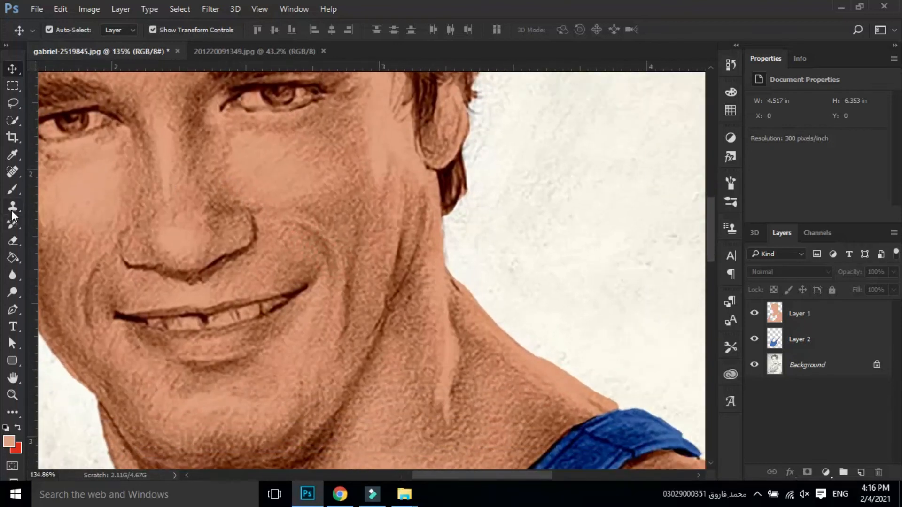
{"action": "left_click", "coordinate": [13, 275]}
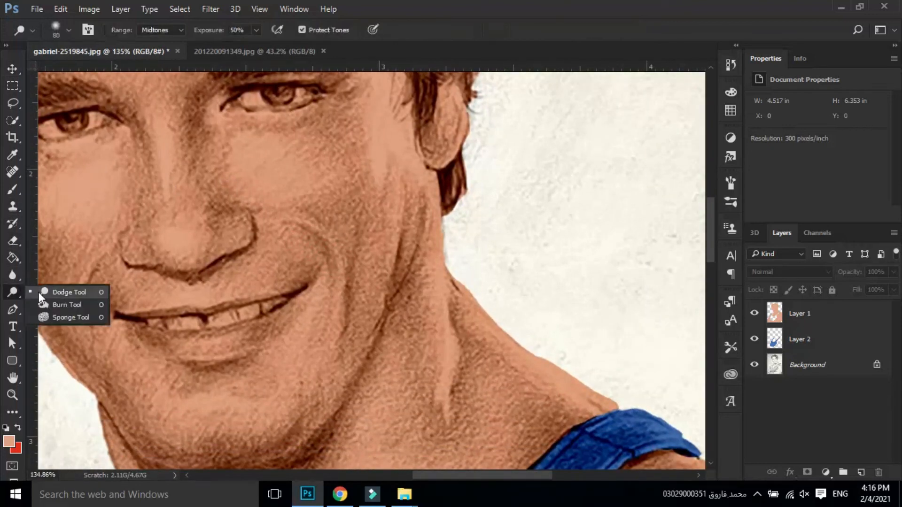
{"action": "left_click", "coordinate": [809, 313]}
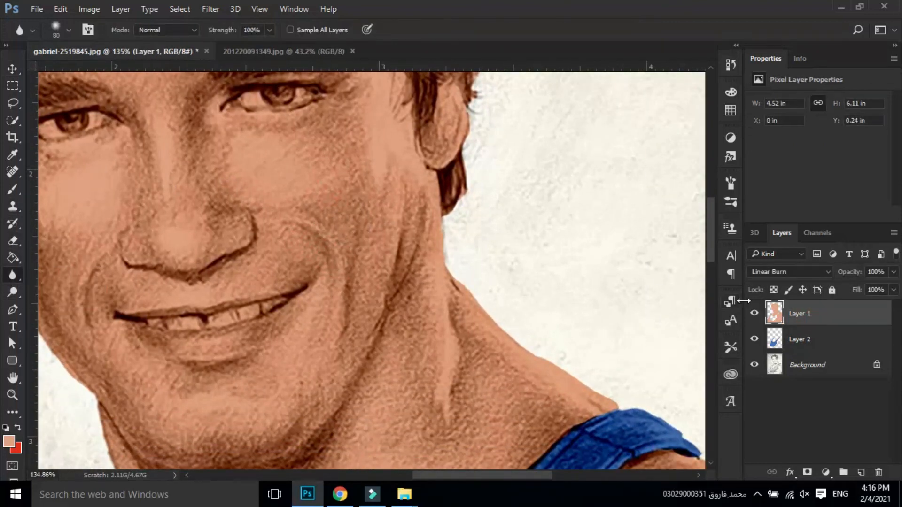
{"action": "left_click", "coordinate": [804, 365]}
{"action": "left_click_drag", "start_coordinate": [313, 213], "coordinate": [330, 214]}
Step: Flatten the image and open it in the SkinFiner 2.0 filter
{"action": "scroll", "coordinate": [312, 206], "scroll_direction": "down", "scroll_amount": 7}
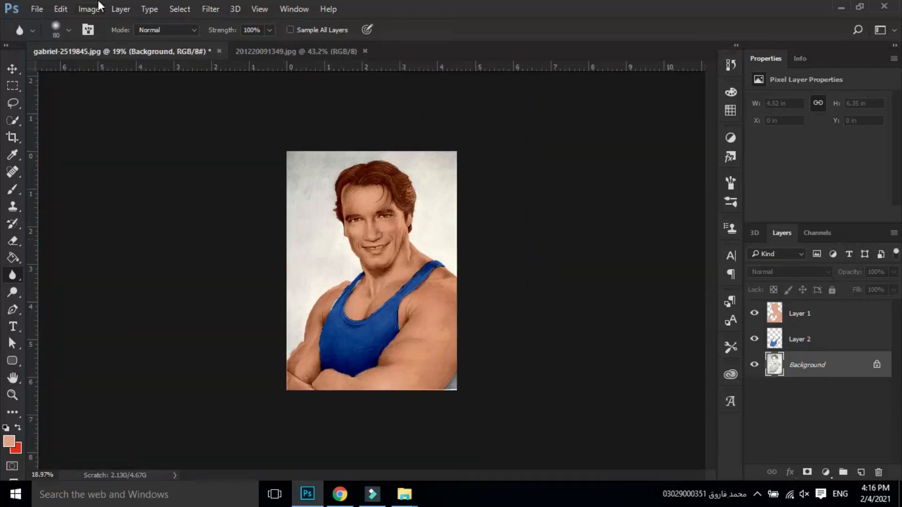
{"action": "left_click", "coordinate": [120, 9]}
{"action": "left_click", "coordinate": [171, 456]}
{"action": "left_click", "coordinate": [210, 8]}
{"action": "left_click", "coordinate": [342, 296]}
{"action": "left_click", "coordinate": [418, 297]}
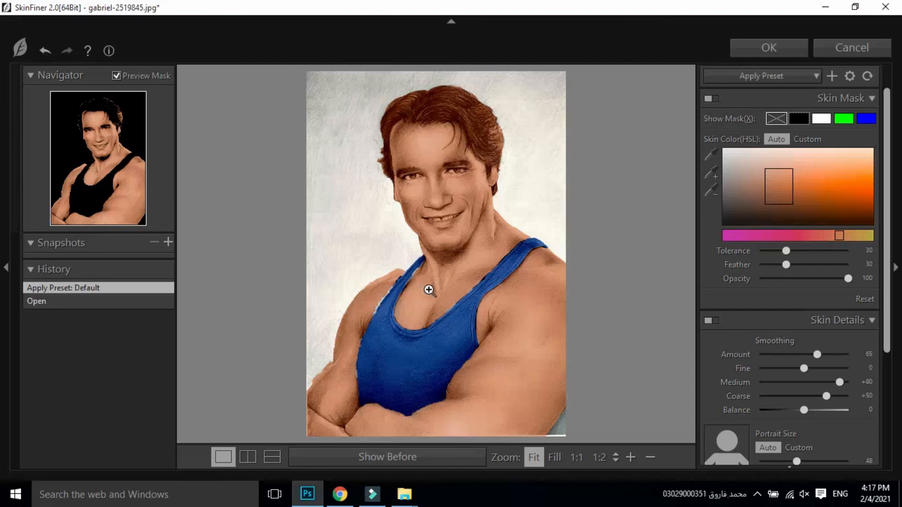
Step: Set Skin Tone to Hue +4, Saturation -2, Brightness -24, Contrast +21, Shadow +89 and Highlight -21, apply the filter and inspect the portrait
{"action": "scroll", "coordinate": [858, 323], "scroll_direction": "down", "scroll_amount": 3}
{"action": "left_click_drag", "start_coordinate": [804, 360], "coordinate": [785, 361]}
{"action": "mouse_move", "coordinate": [803, 374]}
{"action": "left_mouse_down"}
{"action": "mouse_move", "coordinate": [850, 374]}
{"action": "mouse_move", "coordinate": [755, 370]}
{"action": "mouse_move", "coordinate": [803, 374]}
{"action": "left_mouse_up"}
{"action": "left_click_drag", "start_coordinate": [803, 360], "coordinate": [806, 360]}
{"action": "left_click_drag", "start_coordinate": [804, 388], "coordinate": [793, 388]}
{"action": "mouse_move", "coordinate": [810, 402]}
{"action": "left_mouse_down"}
{"action": "mouse_move", "coordinate": [849, 401]}
{"action": "mouse_move", "coordinate": [754, 402]}
{"action": "mouse_move", "coordinate": [813, 402]}
{"action": "left_mouse_up"}
{"action": "left_click_drag", "start_coordinate": [804, 416], "coordinate": [843, 416]}
{"action": "mouse_move", "coordinate": [804, 430]}
{"action": "left_mouse_down"}
{"action": "mouse_move", "coordinate": [846, 428]}
{"action": "mouse_move", "coordinate": [795, 429]}
{"action": "left_mouse_up"}
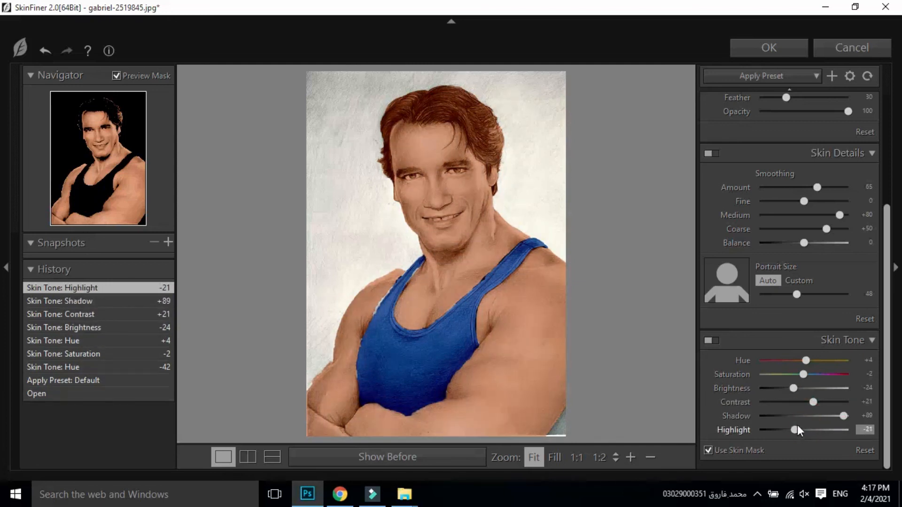
{"action": "left_click", "coordinate": [769, 49]}
{"action": "scroll", "coordinate": [490, 178], "scroll_direction": "up", "scroll_amount": 19}
{"action": "scroll", "coordinate": [394, 174], "scroll_direction": "down", "scroll_amount": 18}
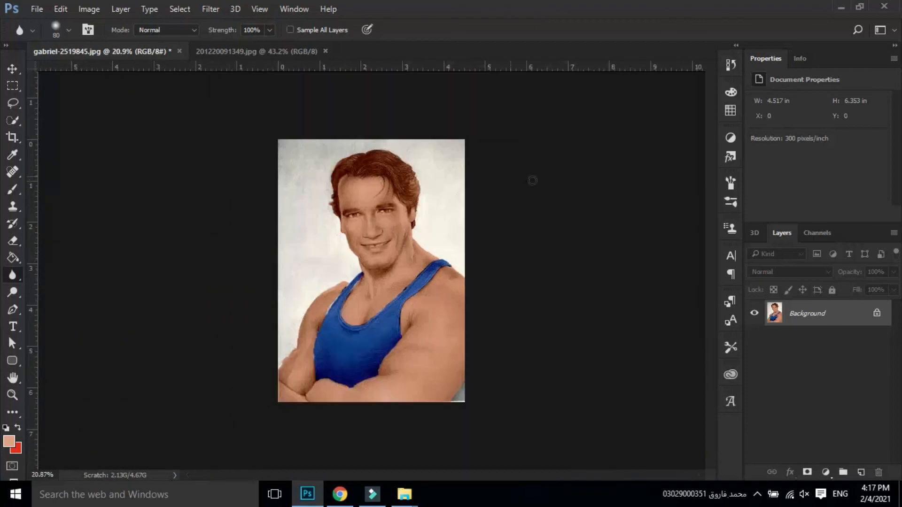